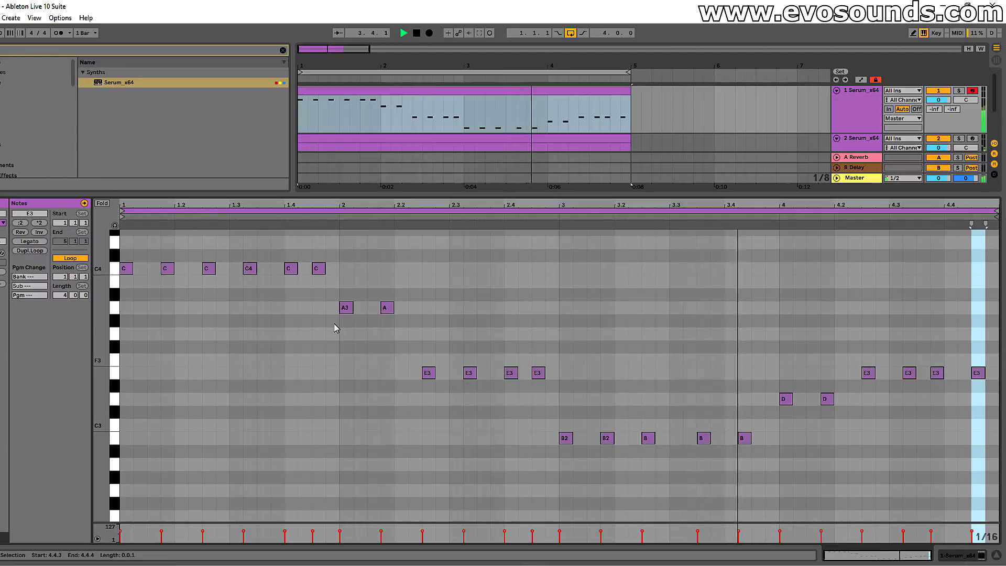
- Move the last B2 note of bar 3 to position 3.4.3
left_click_drag(745, 438, 758, 443)
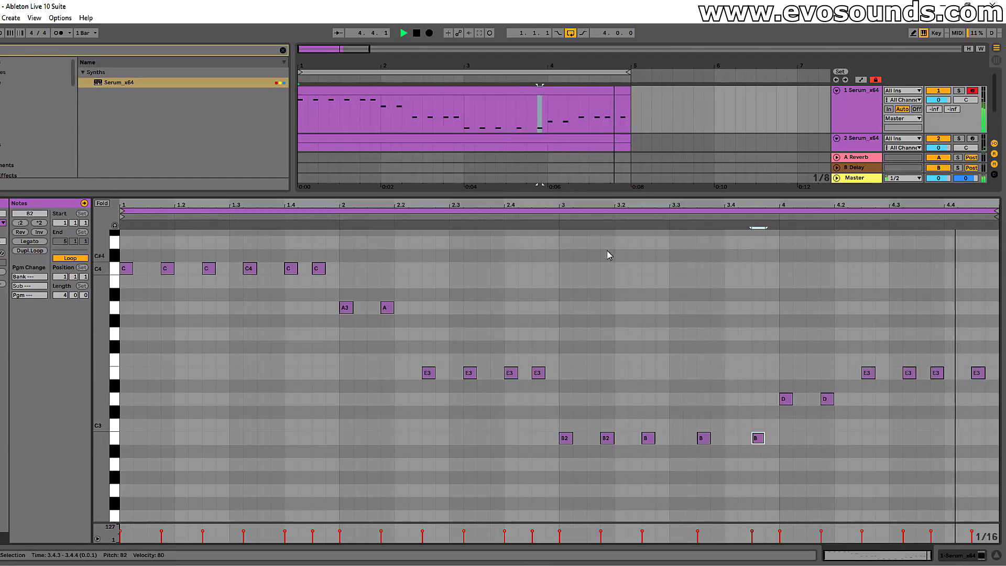
left_click(555, 216)
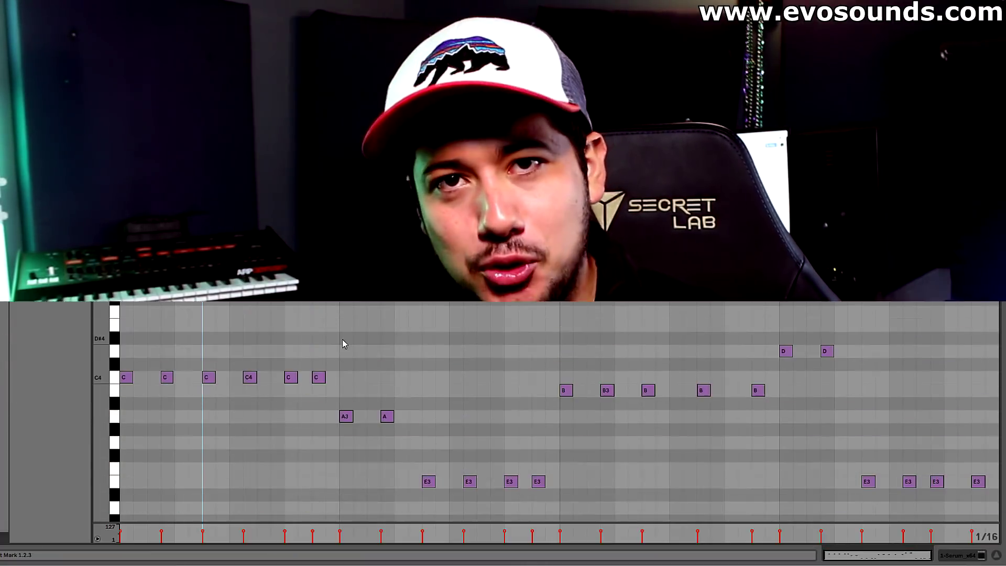
- Lower the five B3 notes in bar 3 and the two D4 notes in bar 4 by one octave
scroll(343, 343, "down", 3)
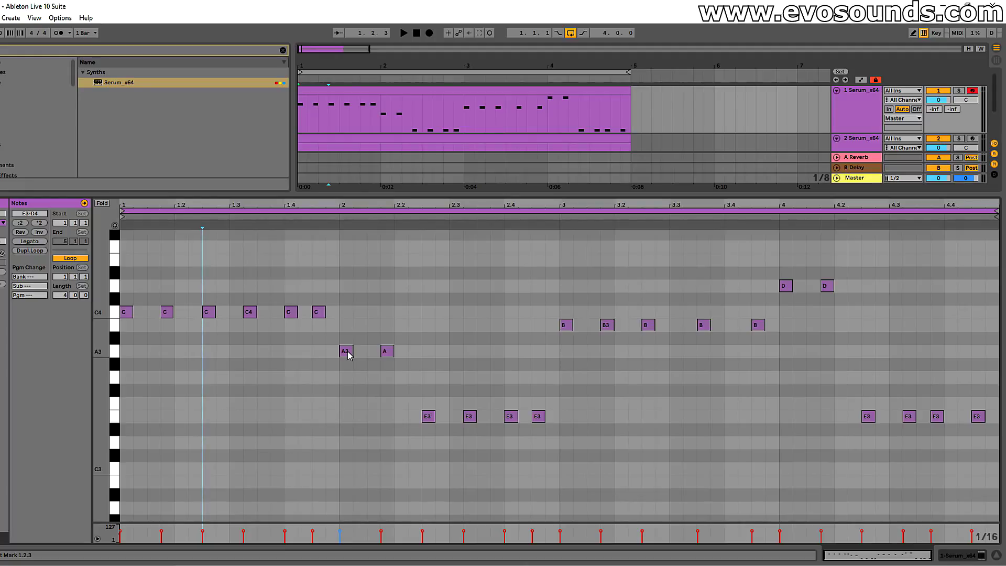
scroll(286, 415, "up", 4)
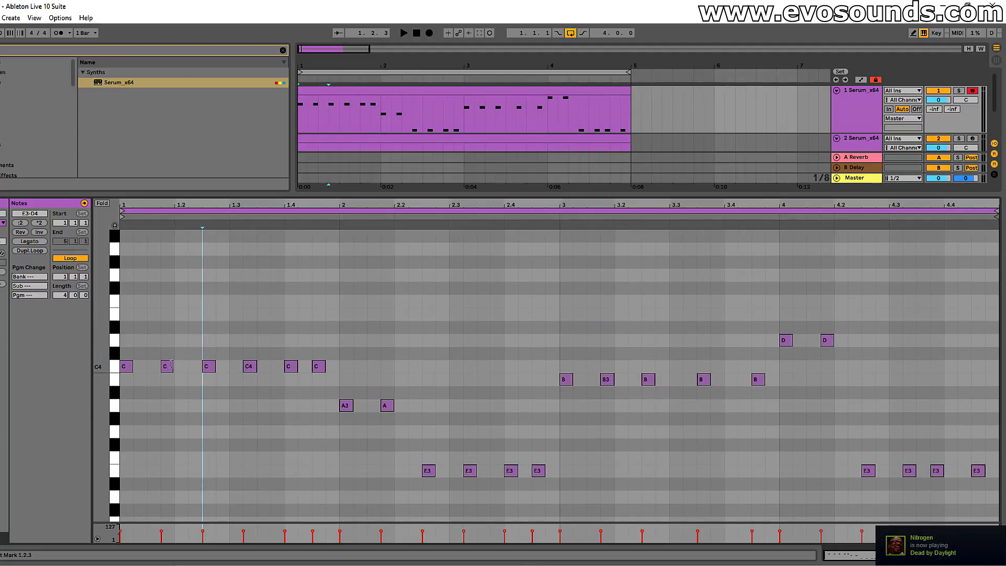
scroll(174, 379, "down", 4)
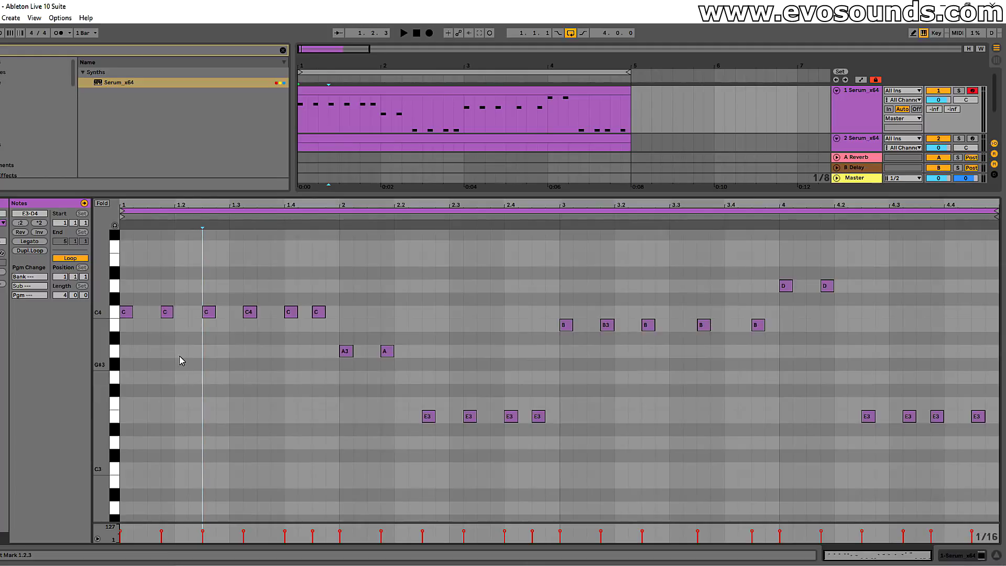
scroll(179, 363, "up", 2)
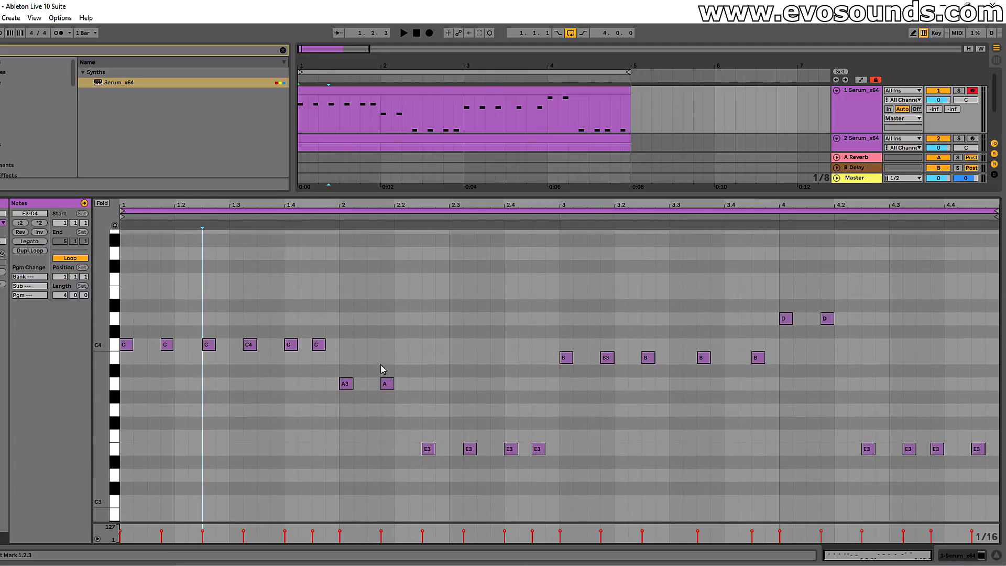
scroll(601, 411, "down", 4)
scroll(779, 308, "up", 1)
left_click_drag(778, 335, 541, 274)
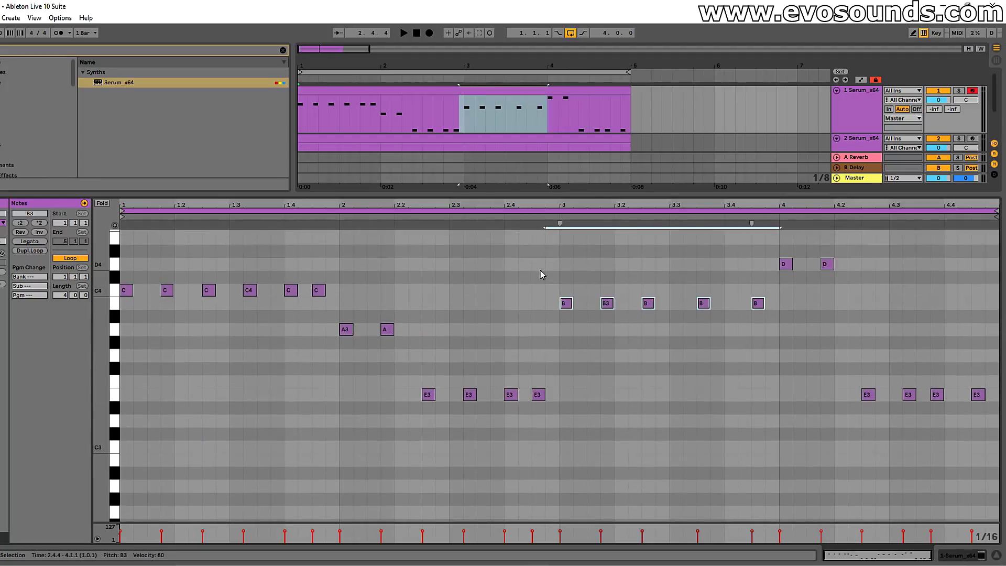
key("shift+Down")
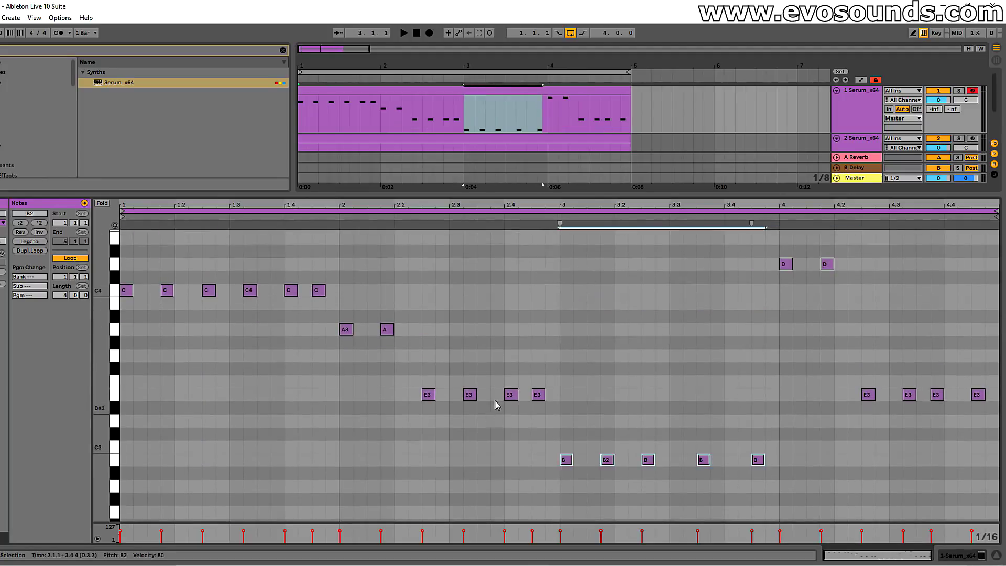
left_click_drag(723, 254, 912, 264)
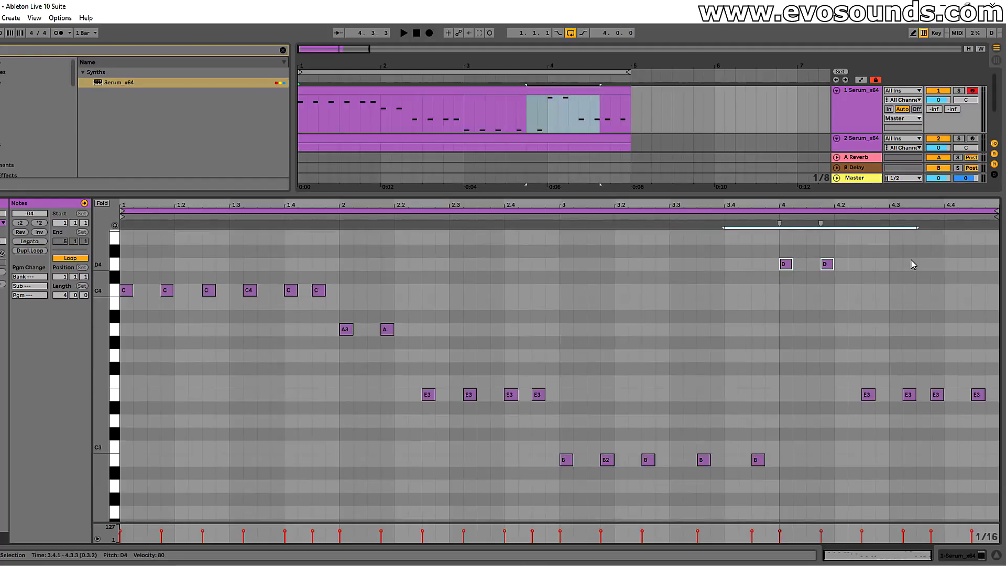
key("shift+Down")
- Raise the five B2 notes in bar 3 by one octave to B3
left_click_drag(766, 468, 525, 449)
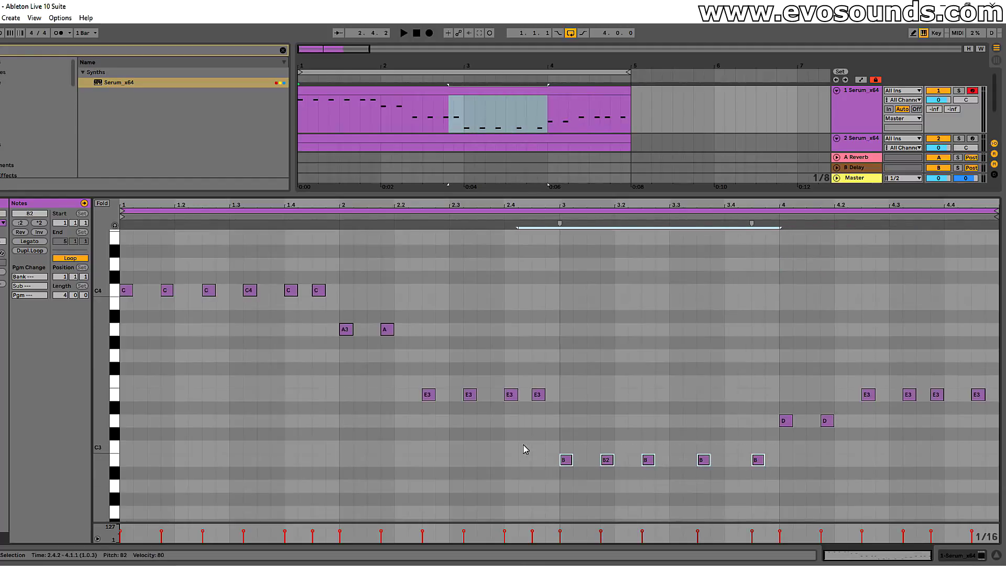
key("shift+Up")
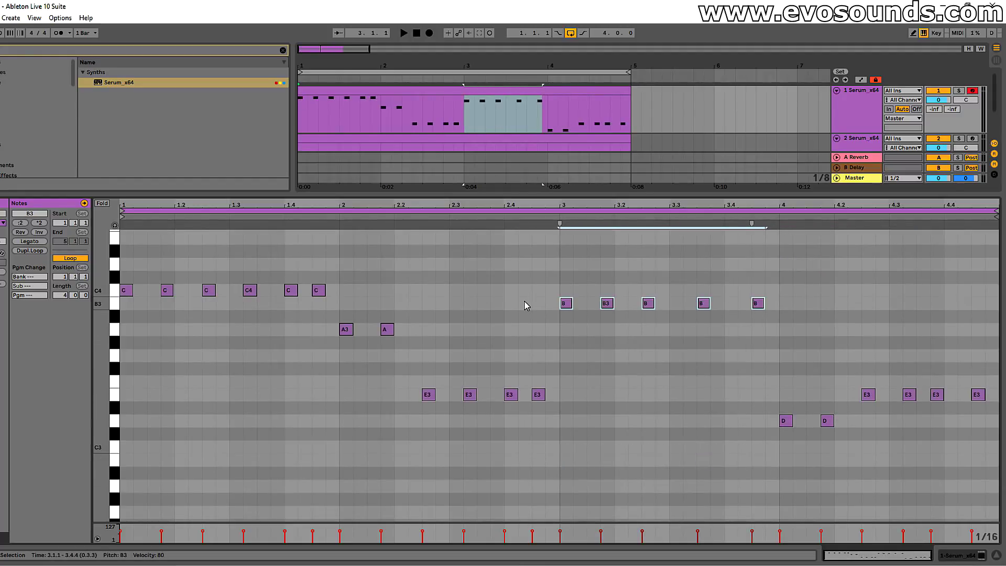
scroll(587, 334, "down", 2)
scroll(587, 334, "up", 2)
- Select the clips on both Serum tracks so their notes share one piano roll
left_click(413, 139)
left_click(413, 91, "shift")
left_click_drag(113, 346, 182, 451)
scroll(344, 377, "up", 2)
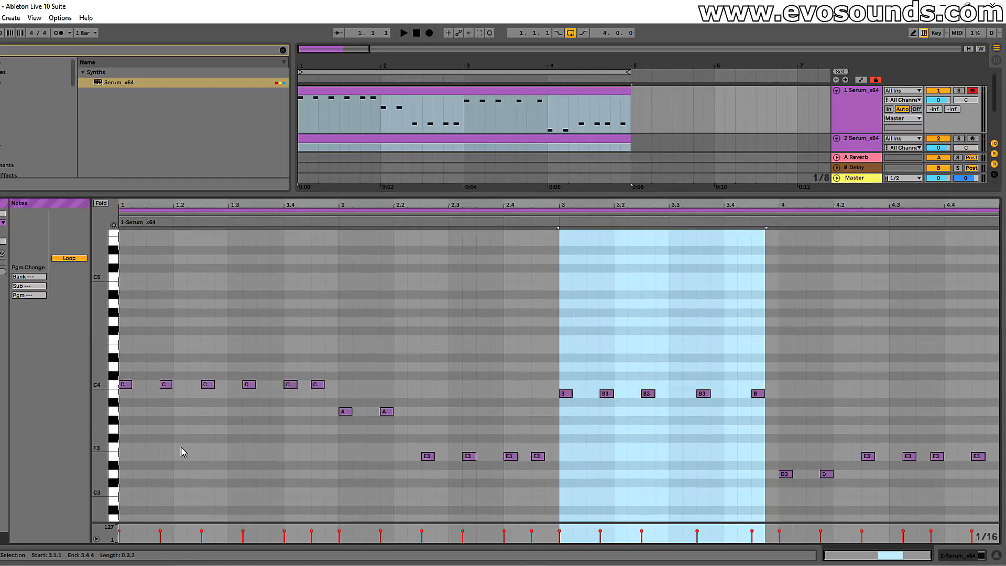
- Try the first melody note at E4 and the second at D4 while playing the loop, then return both to C4
left_click(146, 407)
left_click_drag(163, 209, 180, 321)
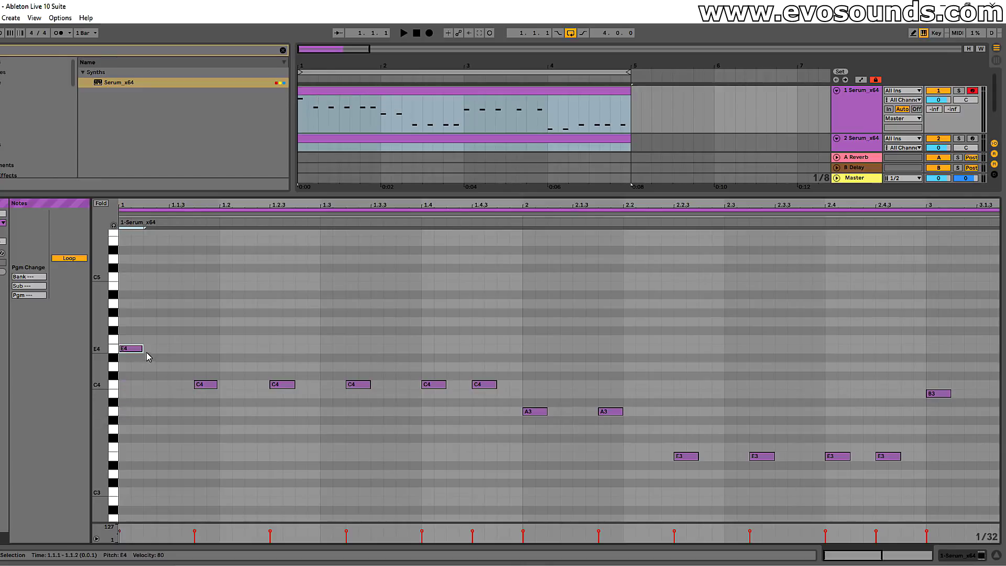
scroll(150, 358, "down", 2)
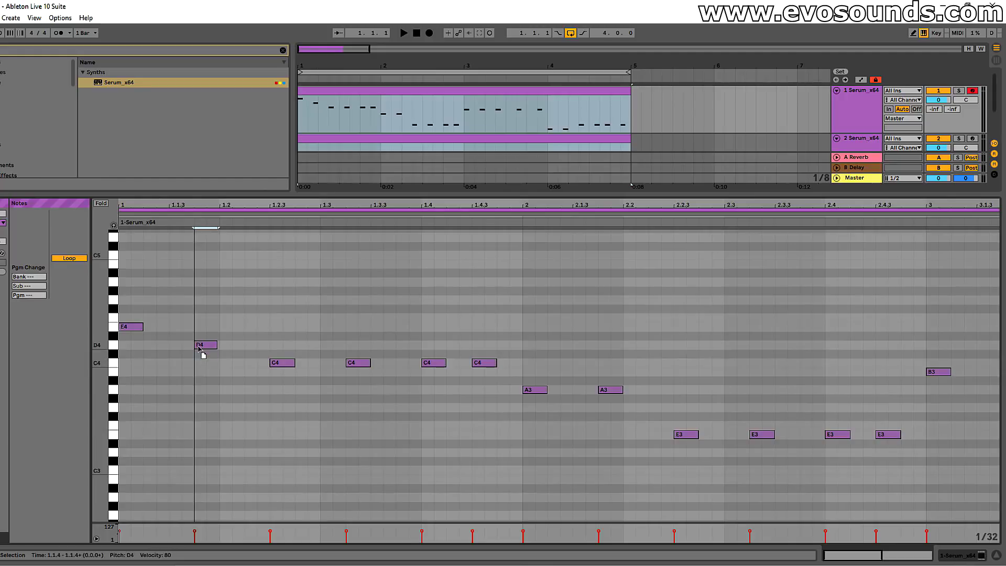
key("space")
left_click(206, 363)
key("Up")
key("Up")
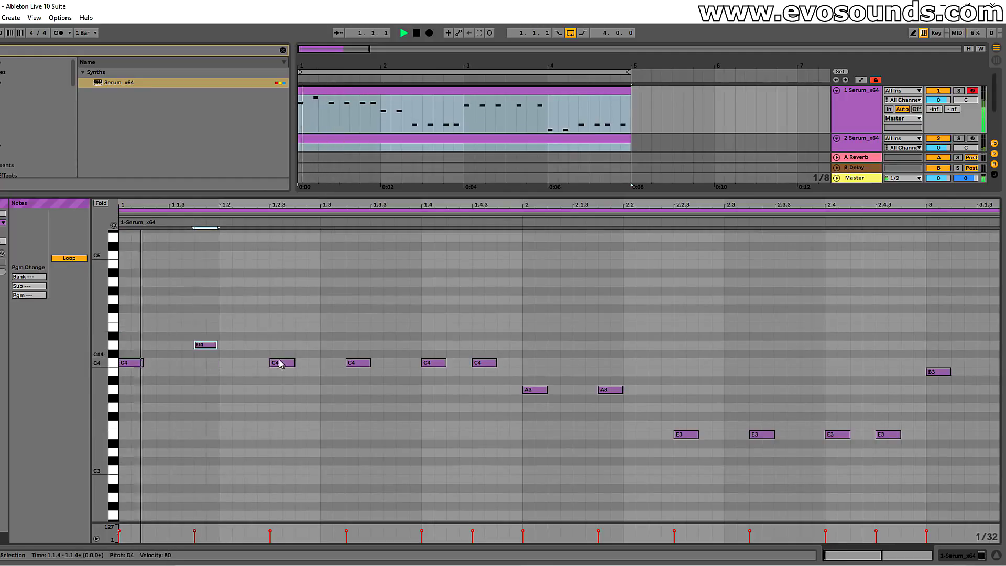
key("Down")
key("Down")
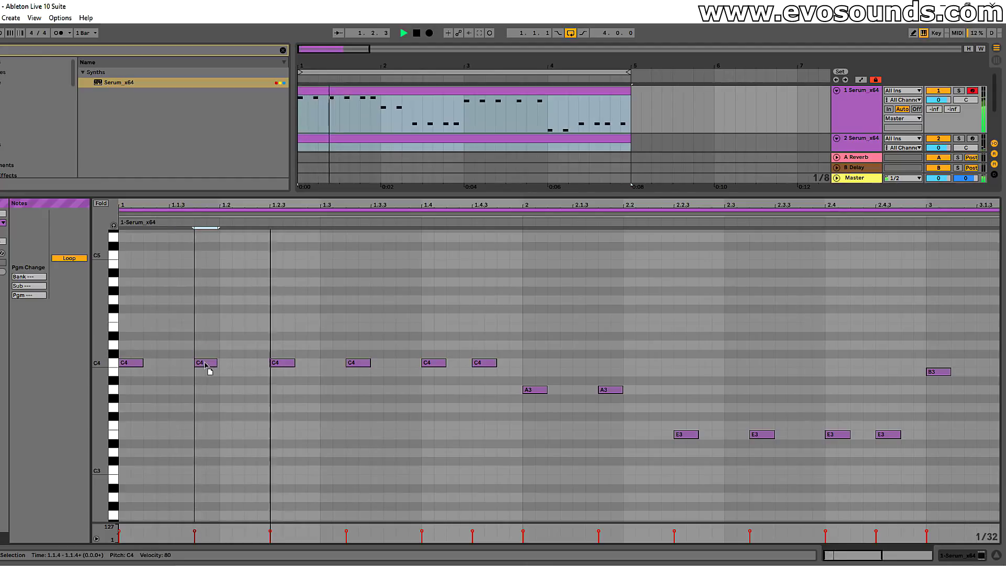
- Raise the C4 note at 1.3.2 to D4 and lower the one at 1.4.3 to B3
left_click_drag(360, 362, 362, 346)
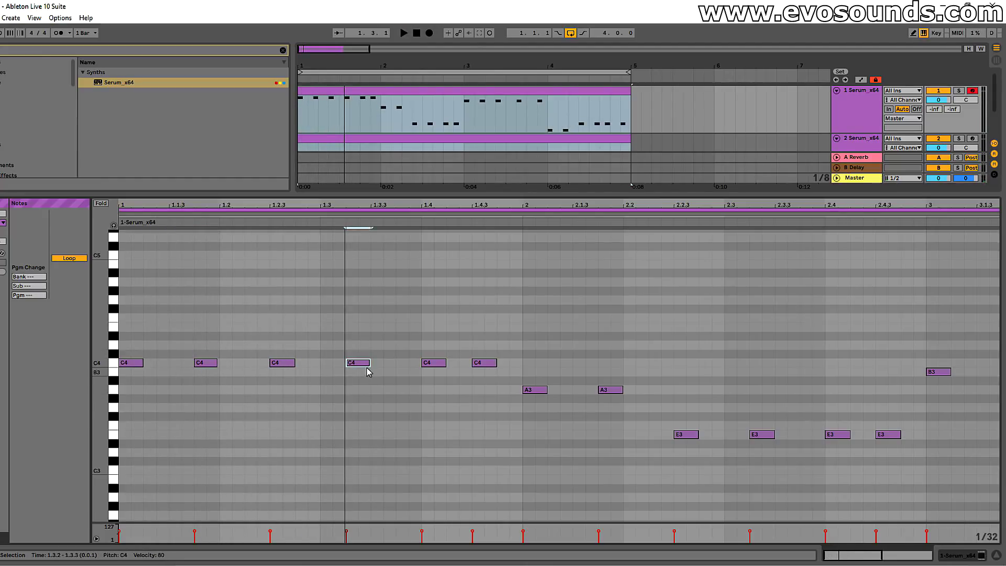
left_click_drag(366, 367, 362, 345)
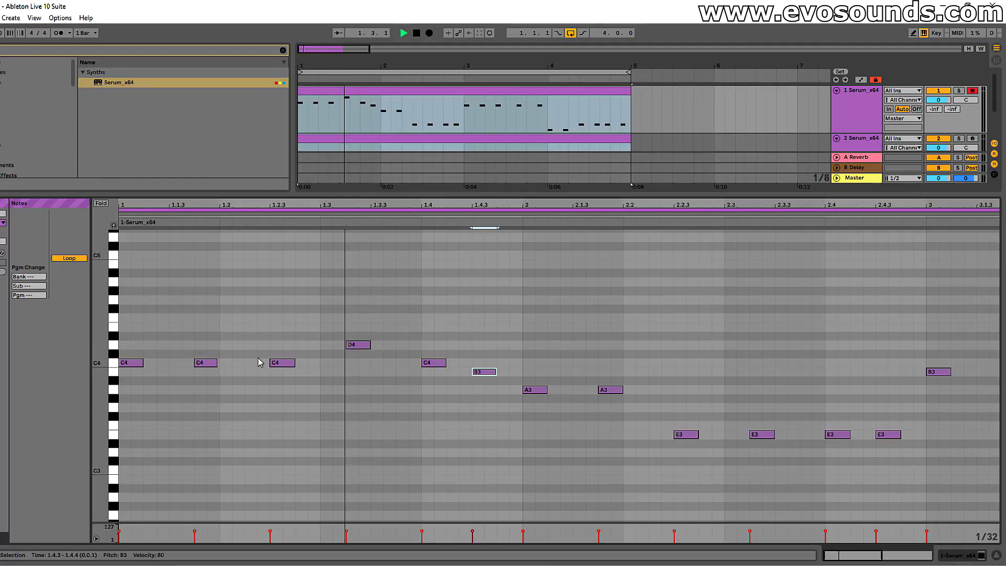
- Check the chord under the start of bar 2 and lower the second A3 note, at 2.1.4, to G3
scroll(537, 367, "down", 3)
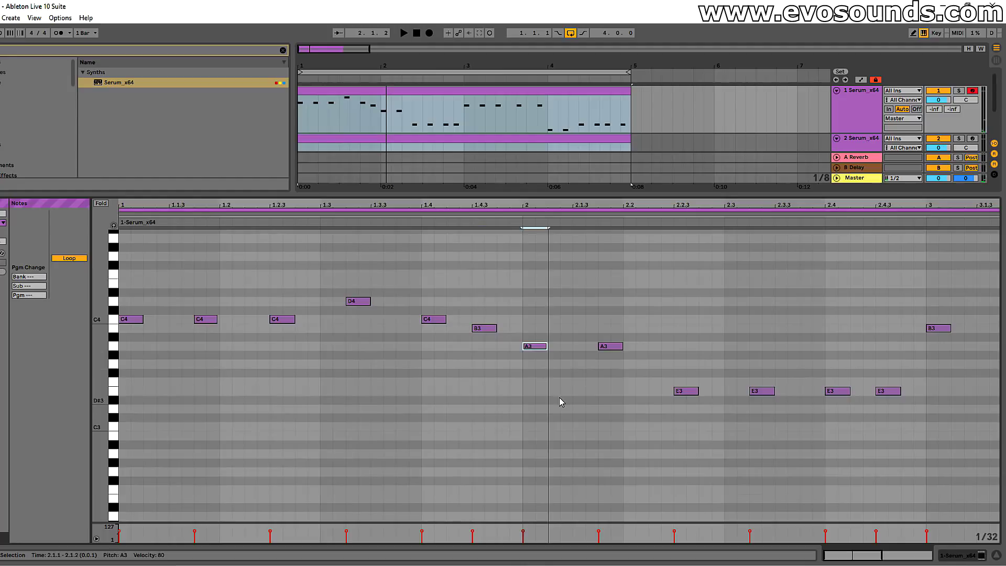
scroll(559, 398, "down", 10)
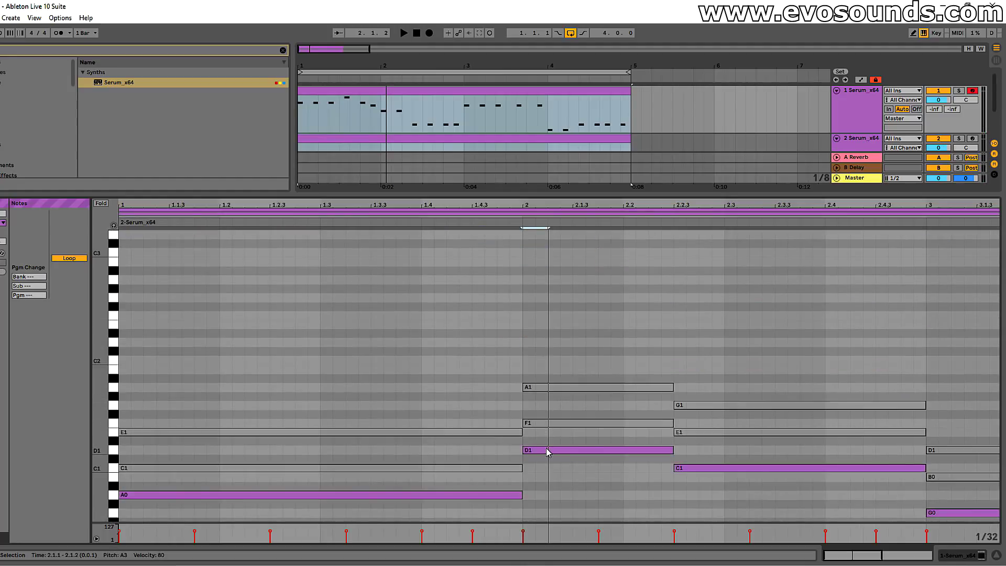
scroll(547, 447, "up", 8)
key("space")
left_click(585, 344)
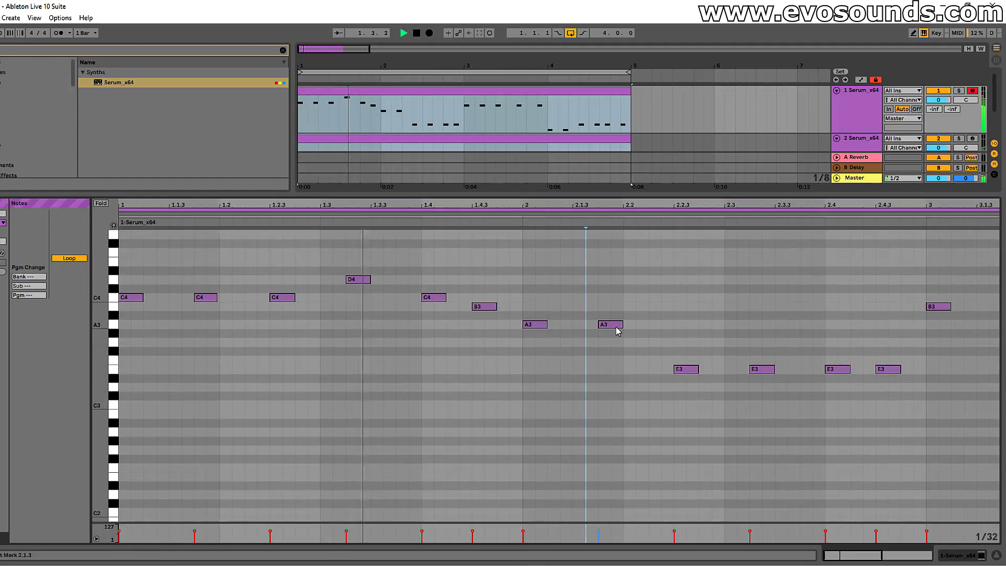
left_click_drag(616, 330, 618, 348)
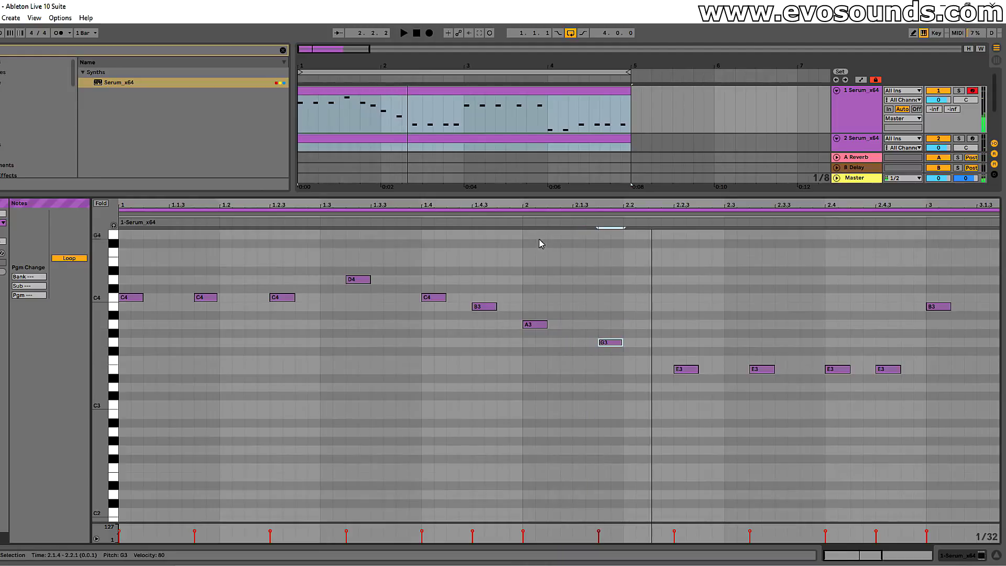
- Compare the E3 note at 2.2.3 with the chord beneath it and play the melody from the start
scroll(687, 374, "down", 8)
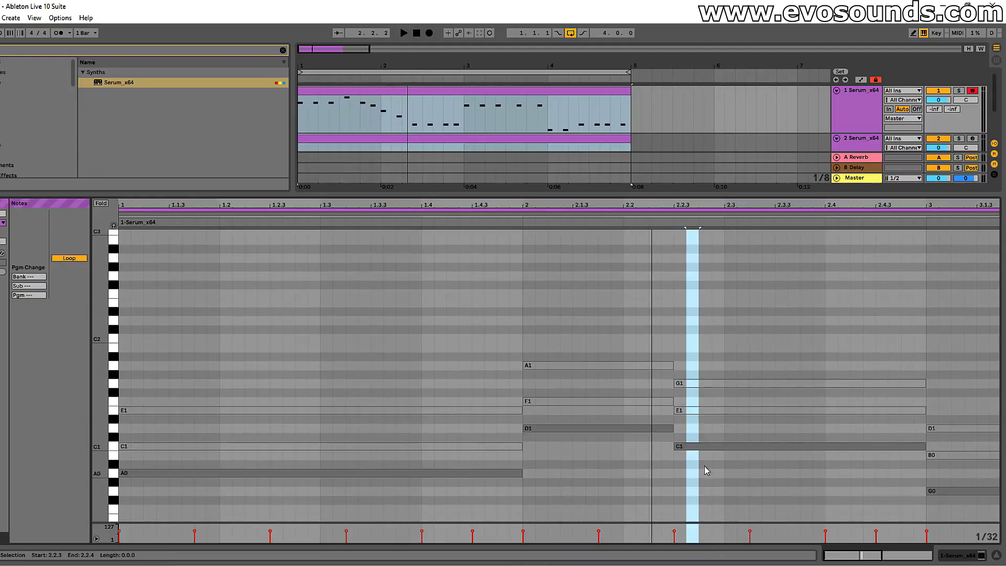
scroll(677, 418, "up", 8)
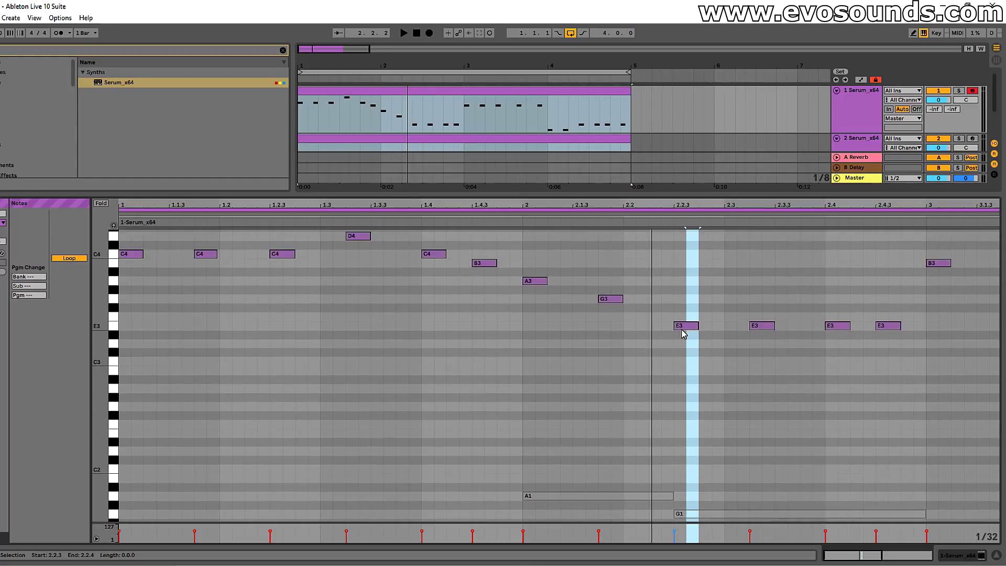
left_click_drag(679, 325, 678, 298)
key("space")
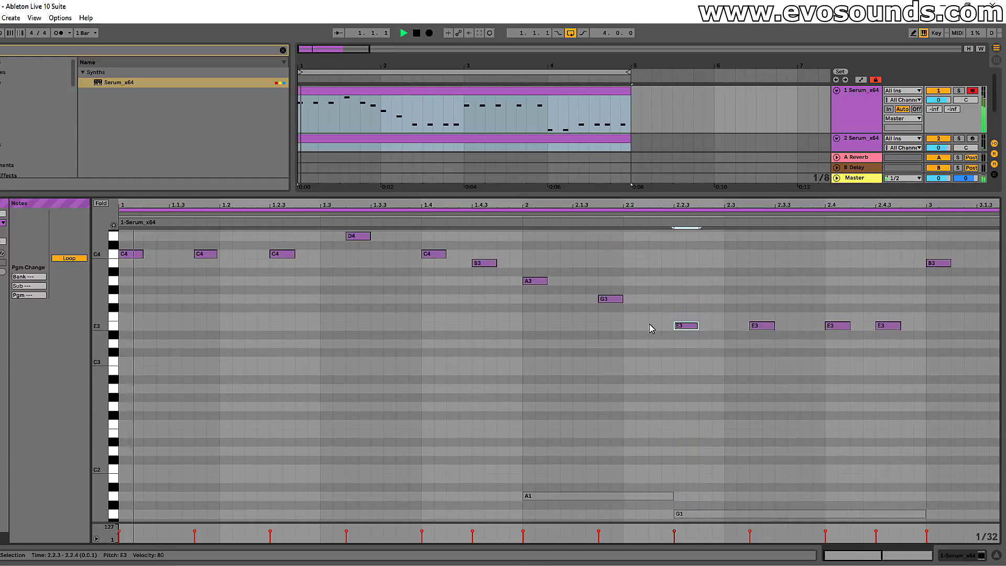
scroll(601, 296, "up", 1)
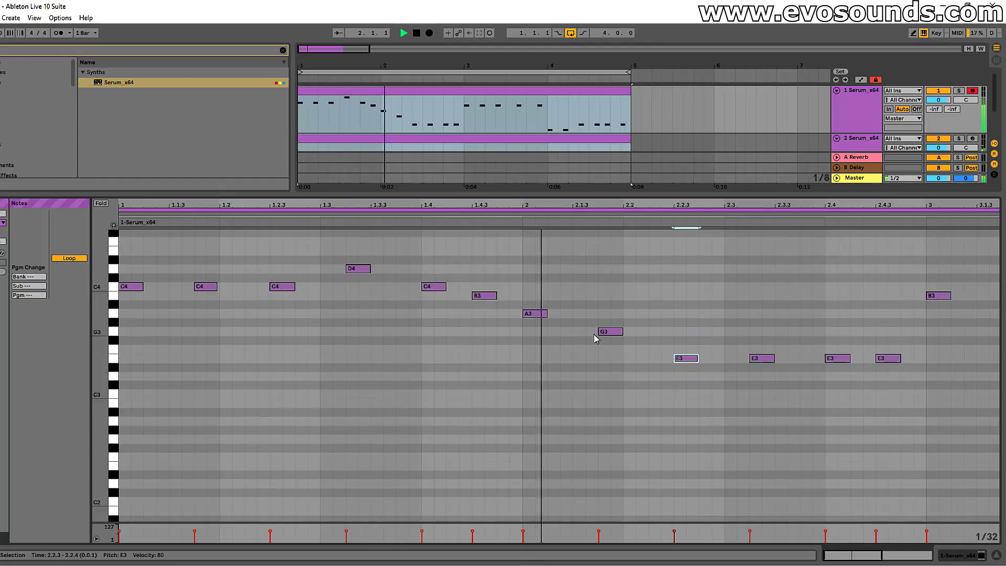
key("space")
- Try the last two notes of bar 2 at F3 and G3 and play the loop
scroll(640, 291, "down", 1)
scroll(640, 346, "up", 2)
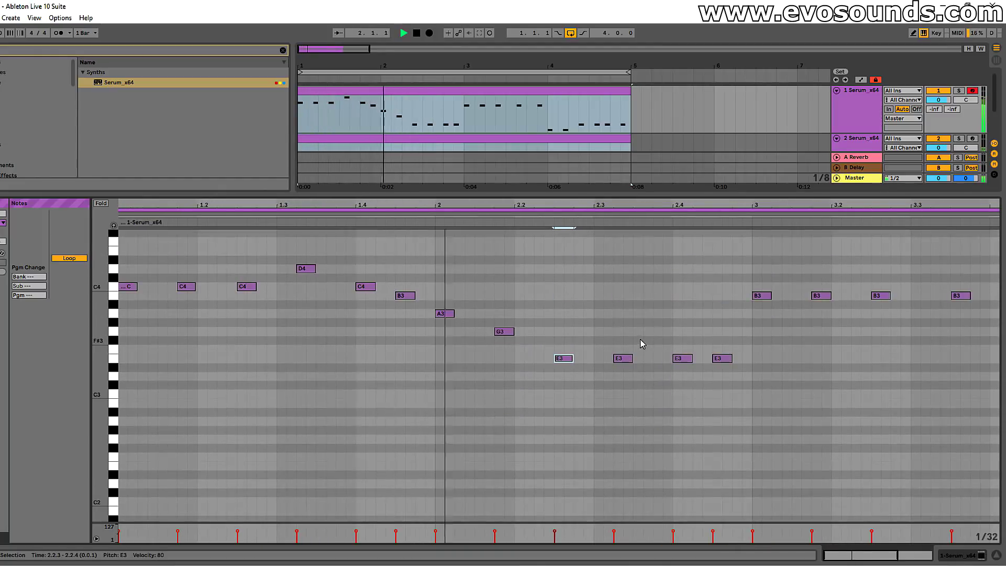
left_click_drag(719, 359, 719, 335)
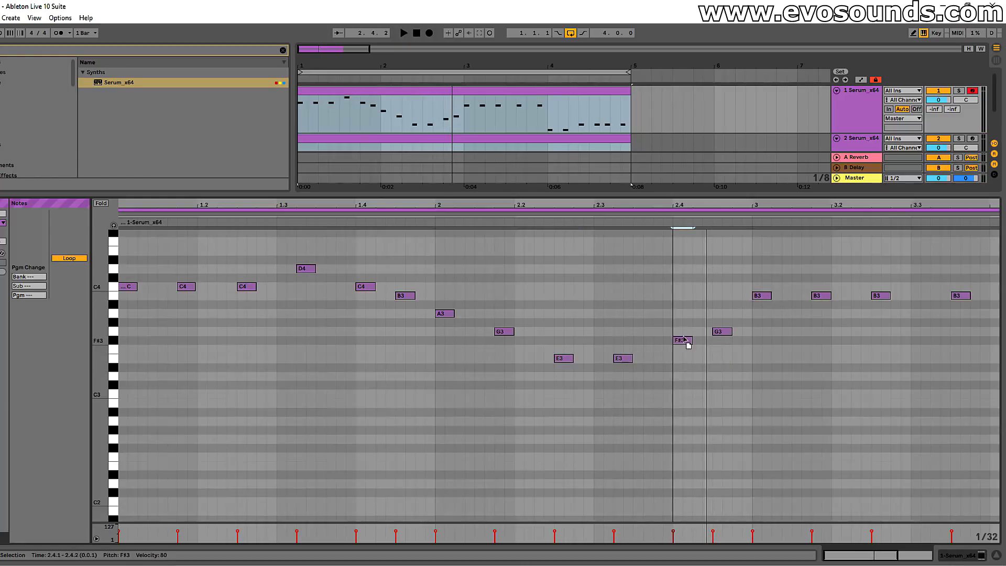
key("space")
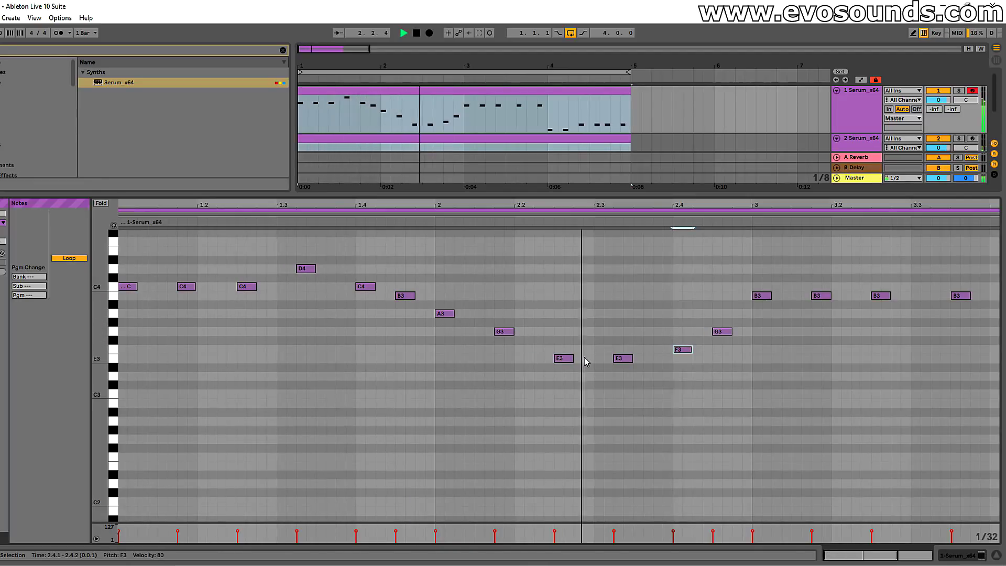
- Raise the last two notes of bar 2 to G3 and A3, listen to the transition into bar 3, and stop playback
left_click_drag(722, 332, 722, 314)
left_click_drag(681, 350, 679, 335)
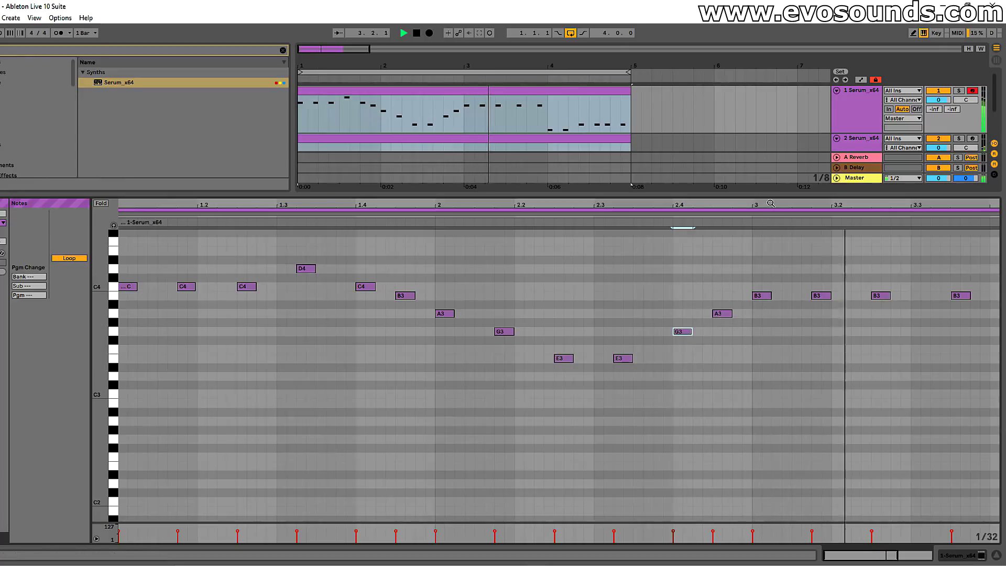
key("minus")
key("space")
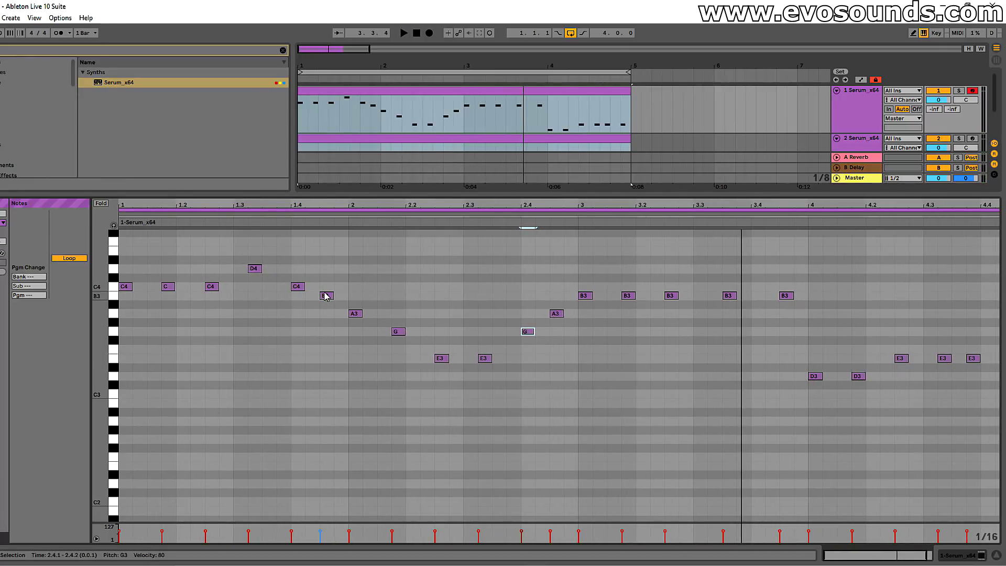
- Compare the first B3 note of bar 3, at 3.1.1, with the chord beneath it
scroll(352, 335, "up", 3)
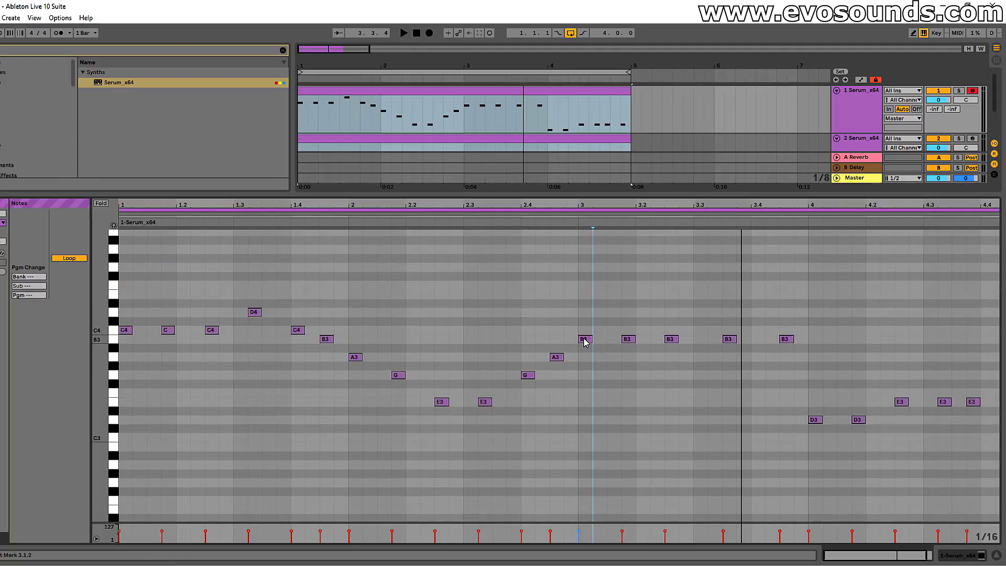
scroll(630, 340, "down", 18)
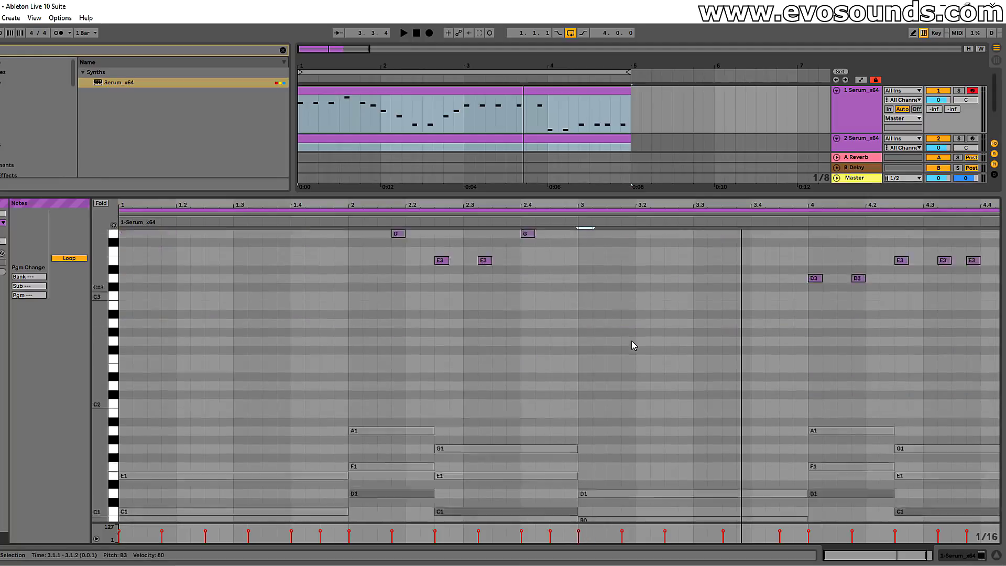
scroll(653, 402, "up", 18)
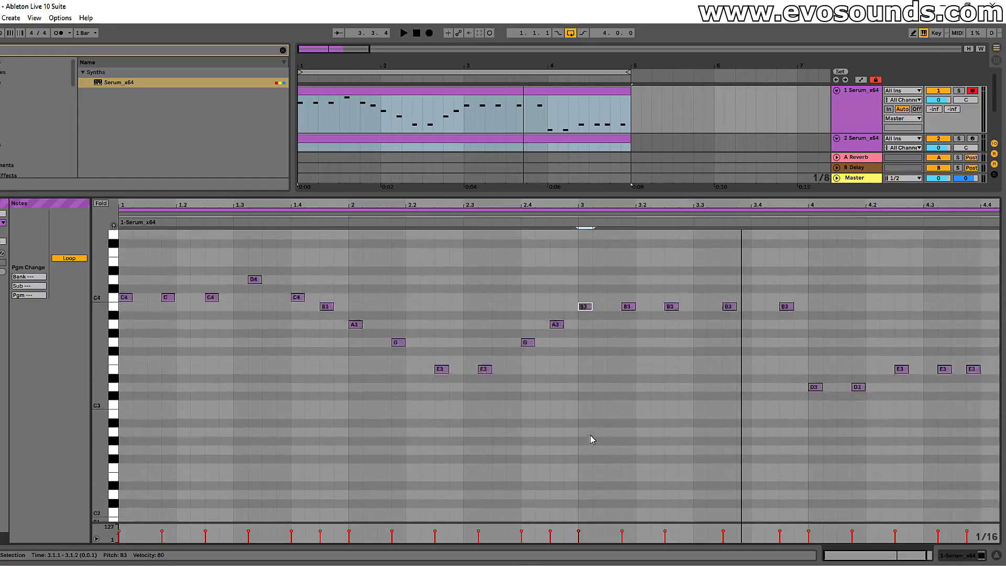
- Play the loop and lower the last two notes of bar 3, at 3.3.3 and 3.4.3, to A3 and G3
key("space")
double_click(730, 358)
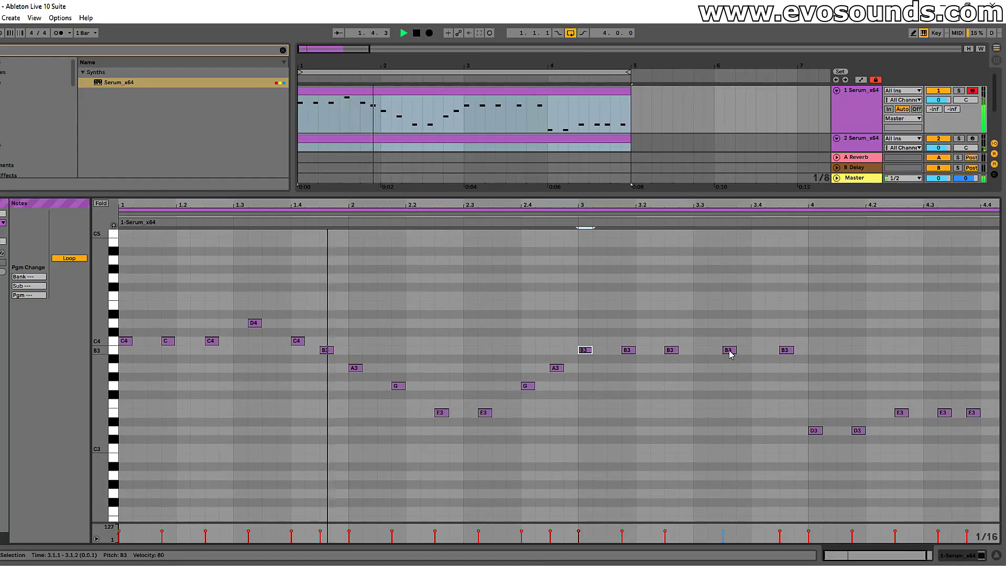
left_click_drag(730, 359, 731, 369)
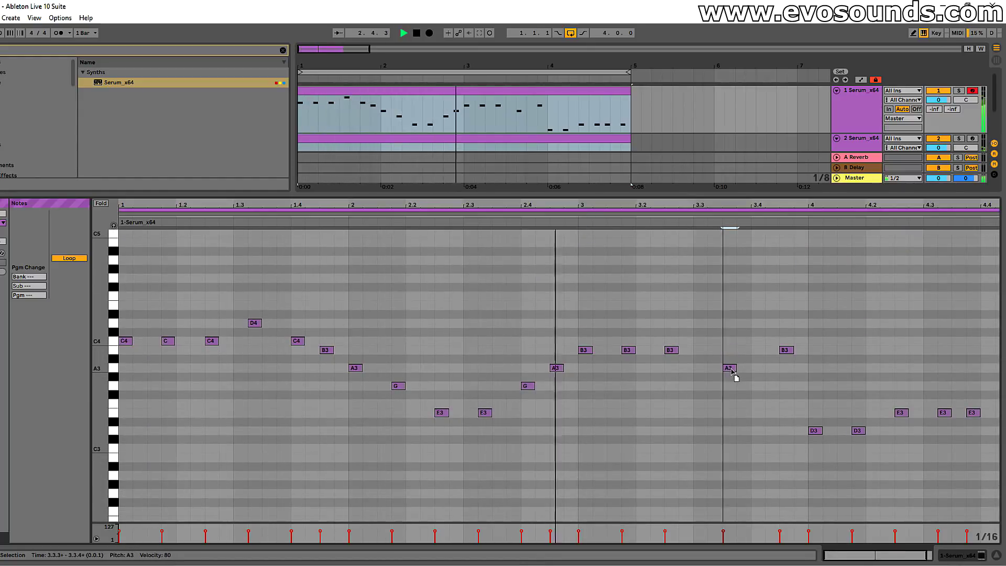
double_click(785, 376)
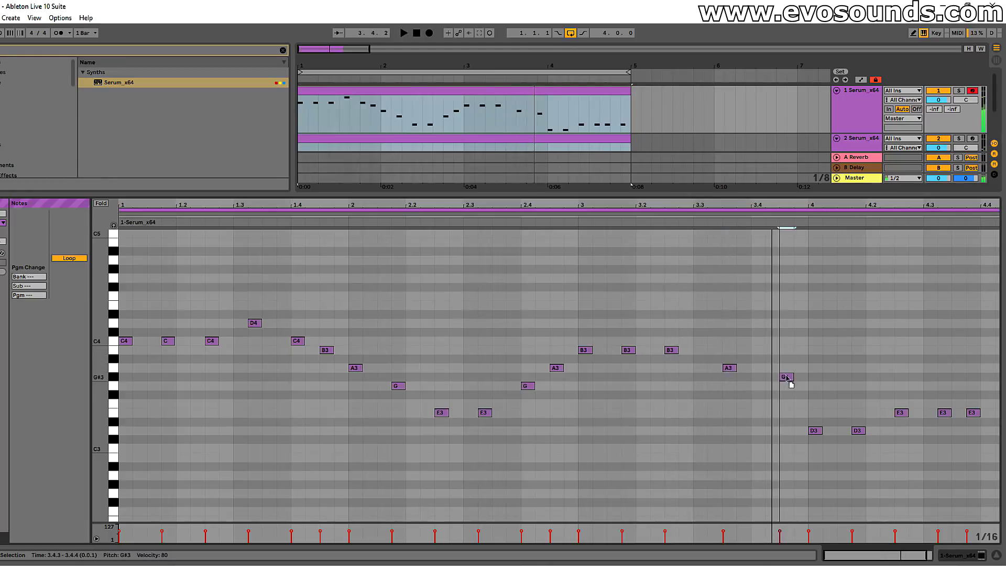
scroll(906, 295, "down", 3)
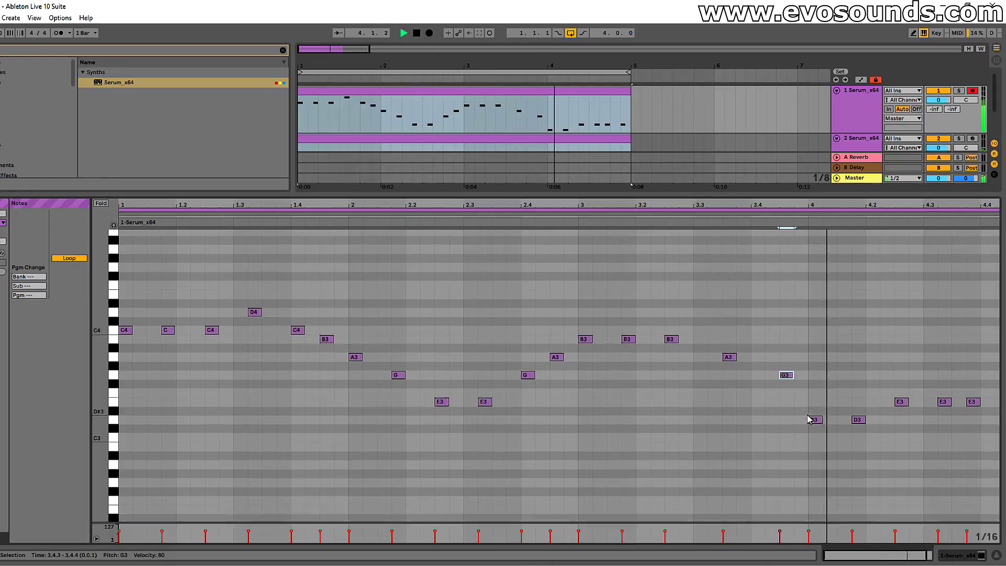
scroll(839, 364, "down", 1)
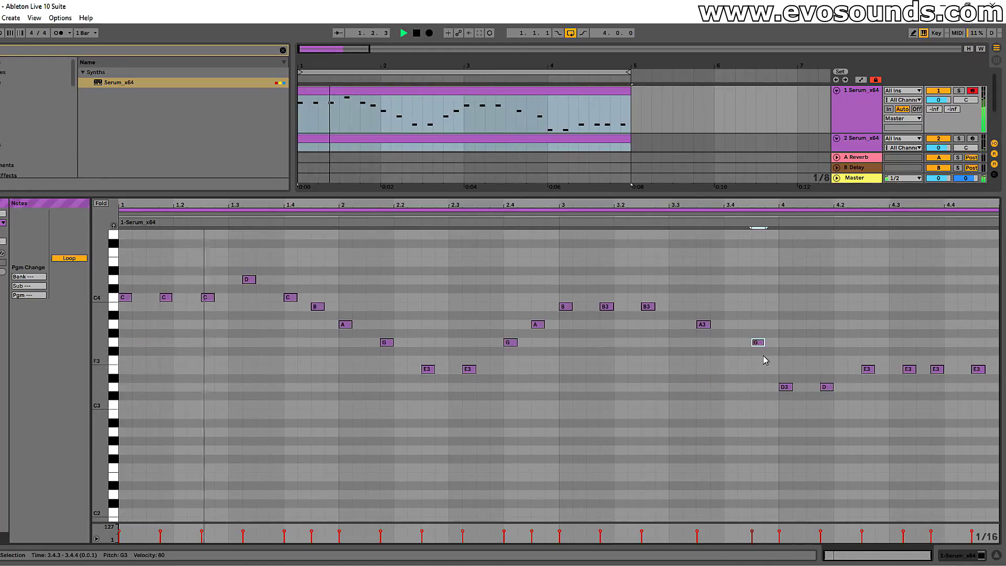
- Listen to the two D3 notes opening bar 4, stop playback and compare the B3 notes opening bar 3 with the chord beneath
left_click_drag(765, 382, 872, 404)
scroll(849, 402, "up", 1)
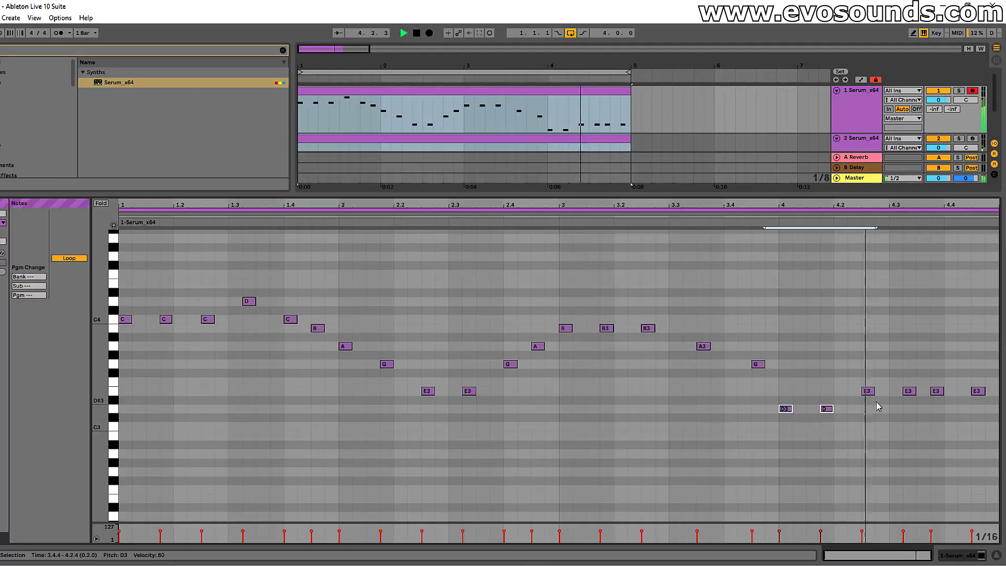
left_click_drag(541, 304, 624, 330)
scroll(550, 281, "down", 8)
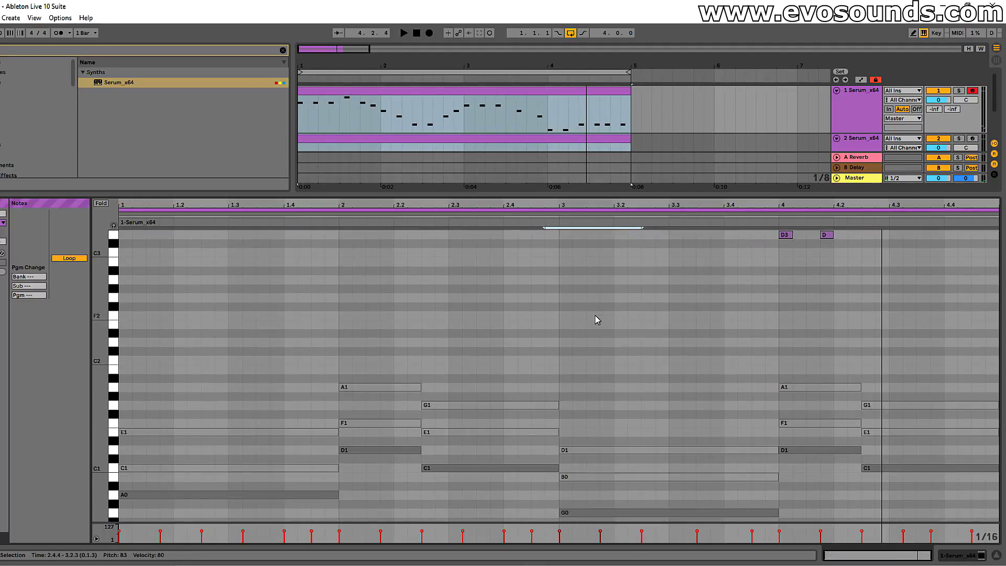
scroll(597, 320, "up", 8)
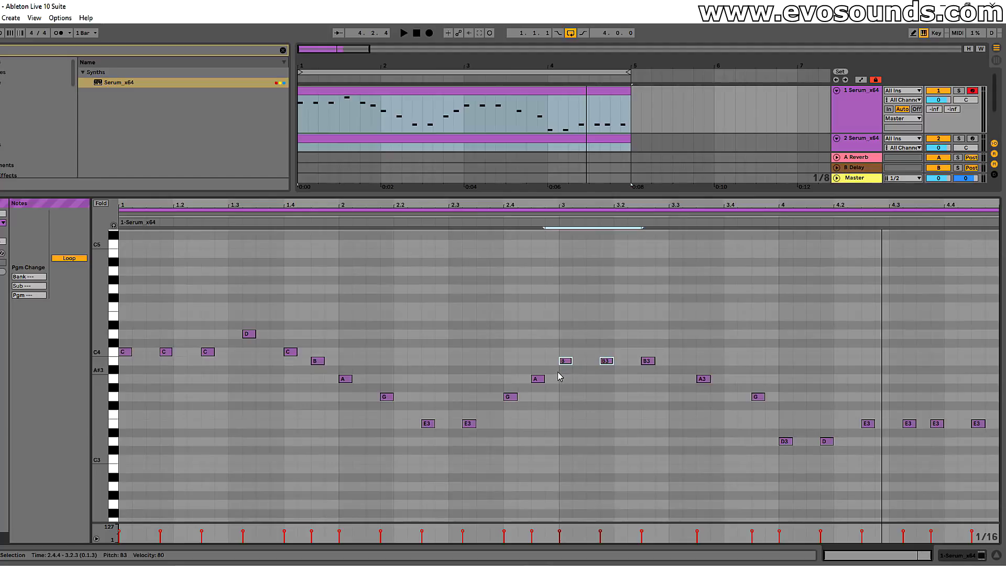
- Try the first three notes of bar 3 at G3 and play the loop
key("space")
scroll(473, 369, "down", 2)
left_click(698, 346)
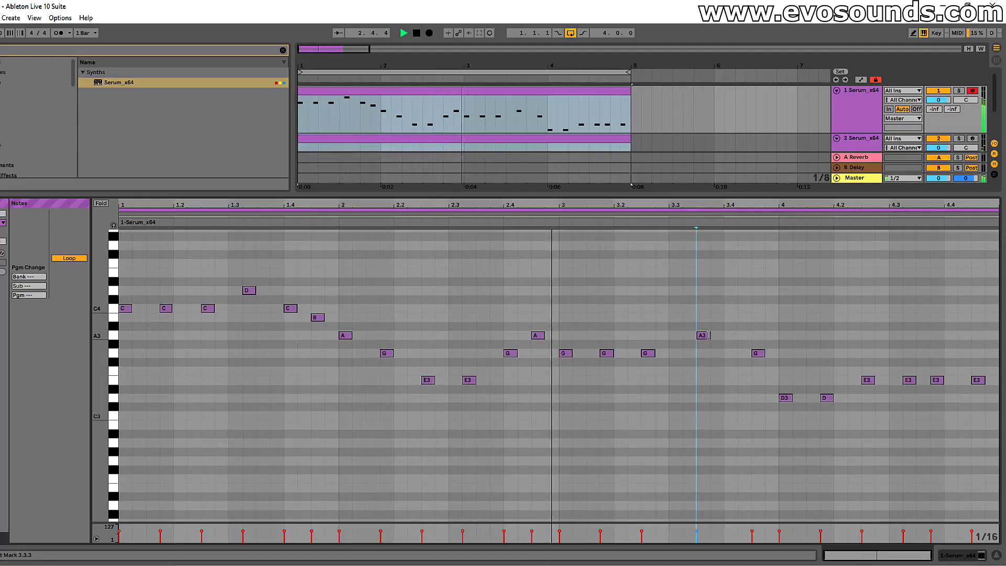
- Try the first note of bar 3 at E3, check the chord beneath it, and lower the note to D3
left_click_drag(569, 355, 571, 381)
key("space")
scroll(613, 362, "down", 7)
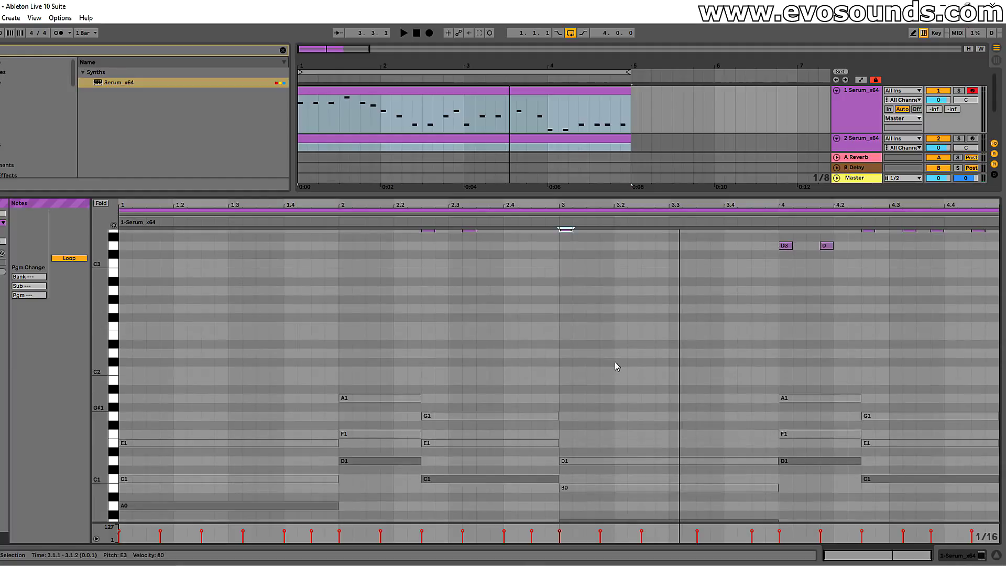
scroll(614, 366, "up", 7)
left_click_drag(566, 379, 566, 392)
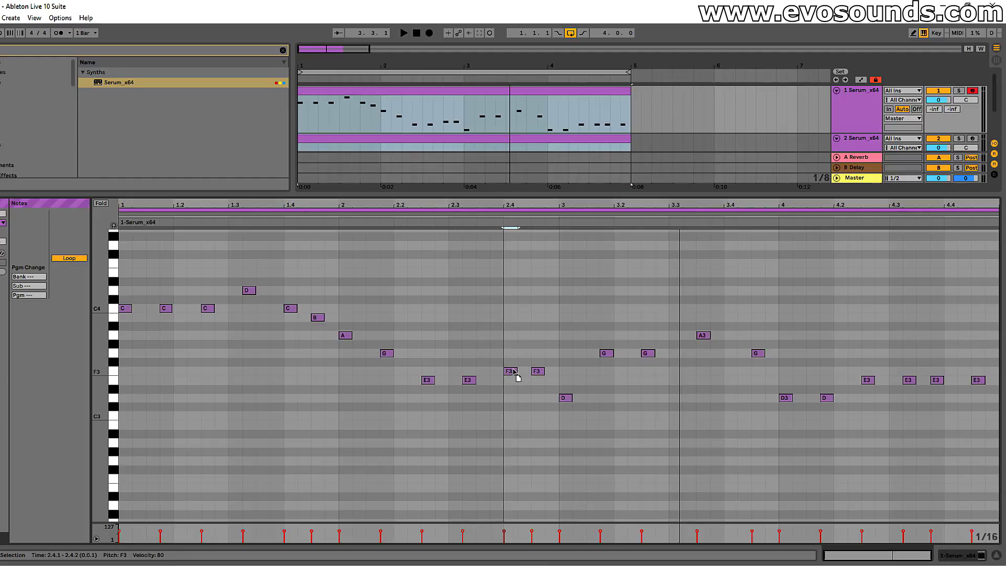
- Set the last two notes of bar 2 to F3 and E3 and lower the second and third notes of bar 3 to D3
left_click_drag(518, 382, 517, 373)
key("space")
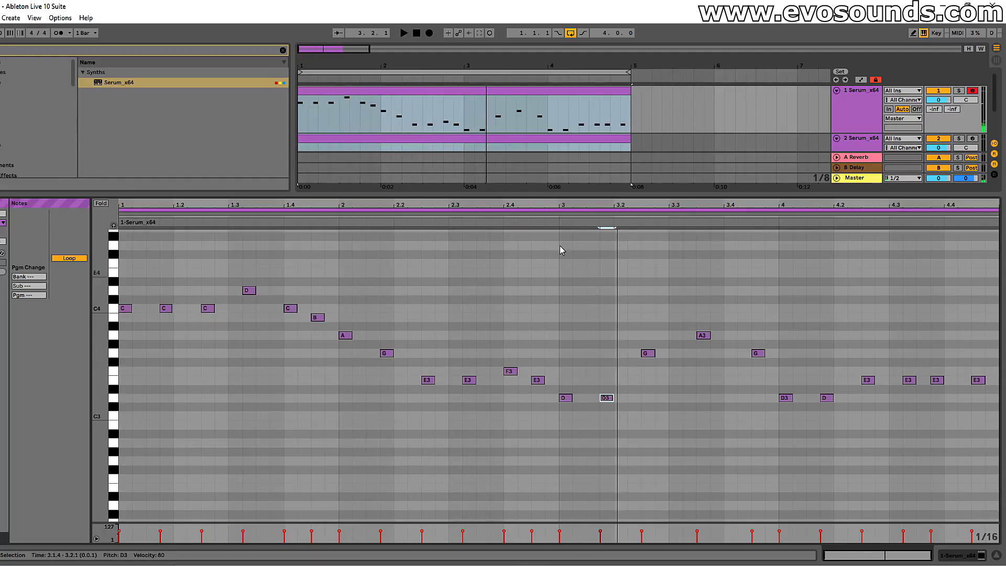
left_click_drag(647, 353, 646, 401)
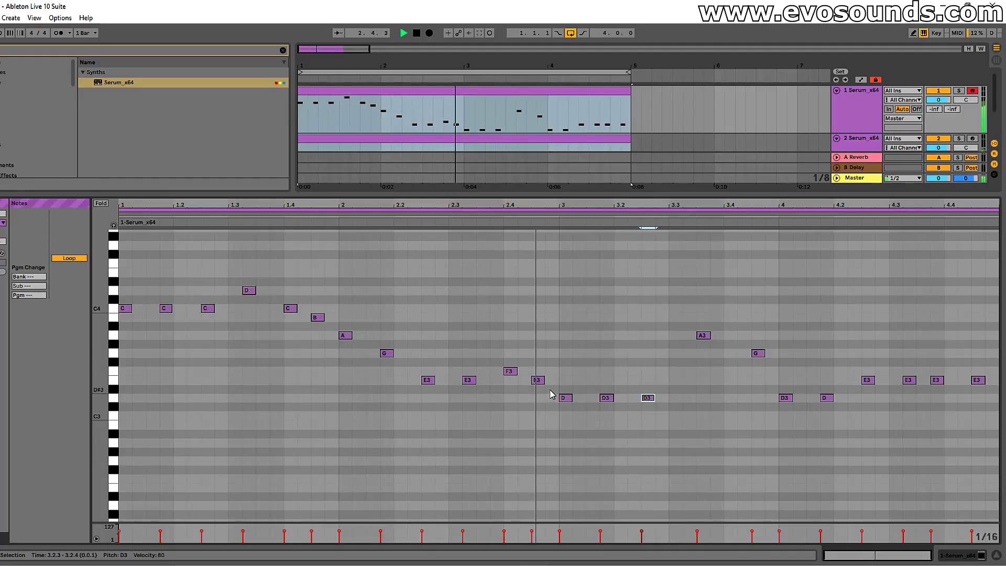
- Raise the last note of bar 2 to B3, set the last two notes of bar 3 to D3 and A3, and play the loop
left_click_drag(537, 380, 537, 316)
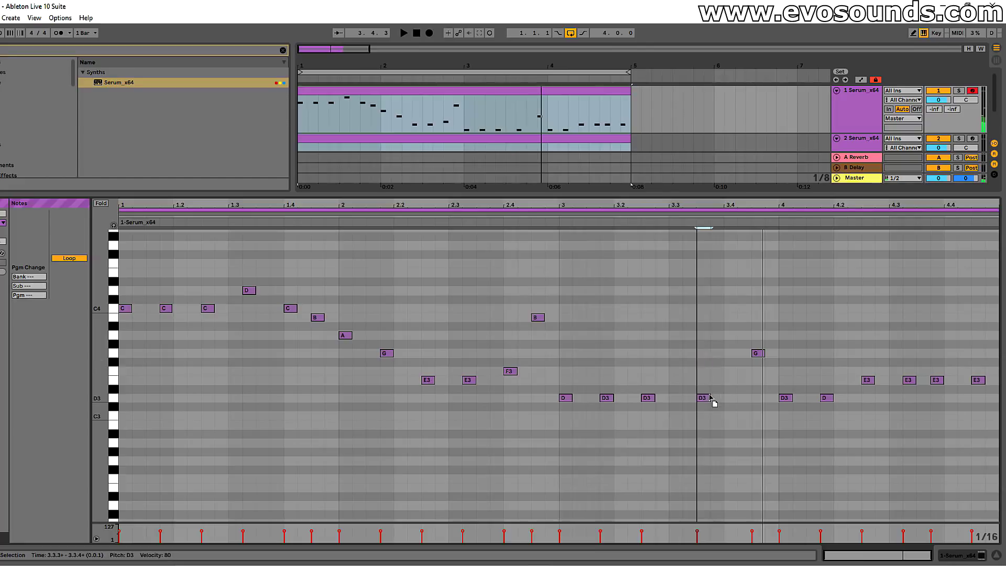
left_click_drag(759, 353, 759, 335)
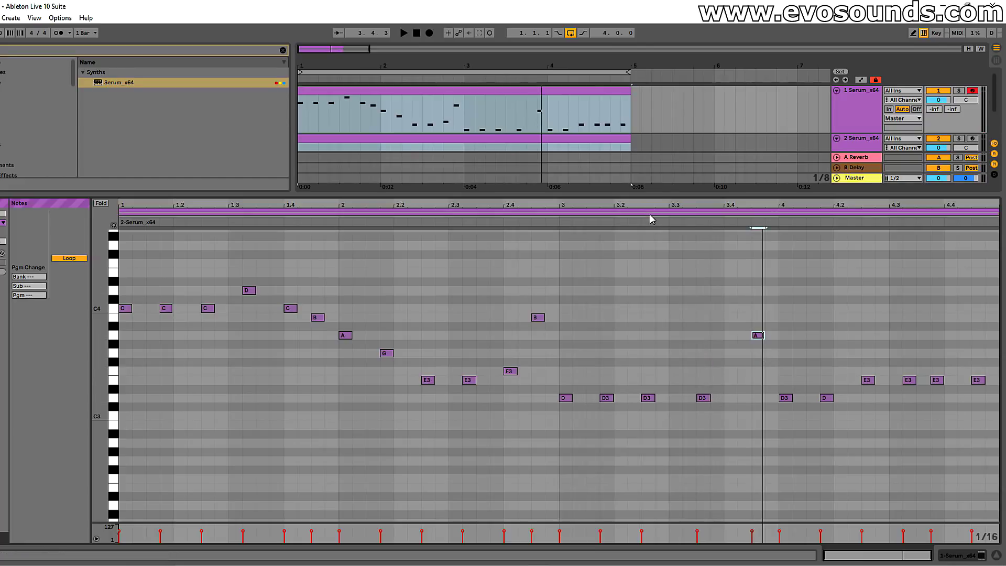
key("space")
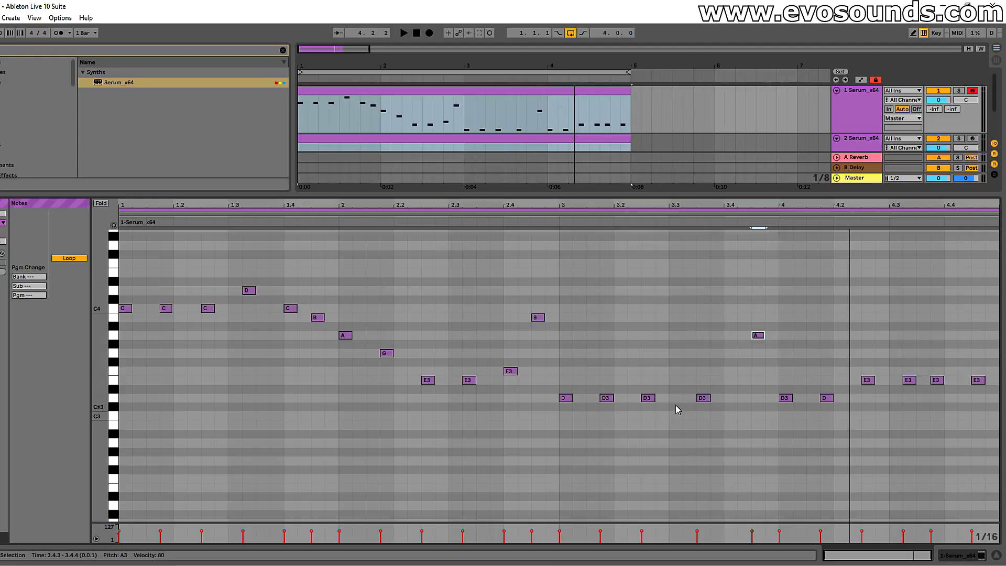
key("space")
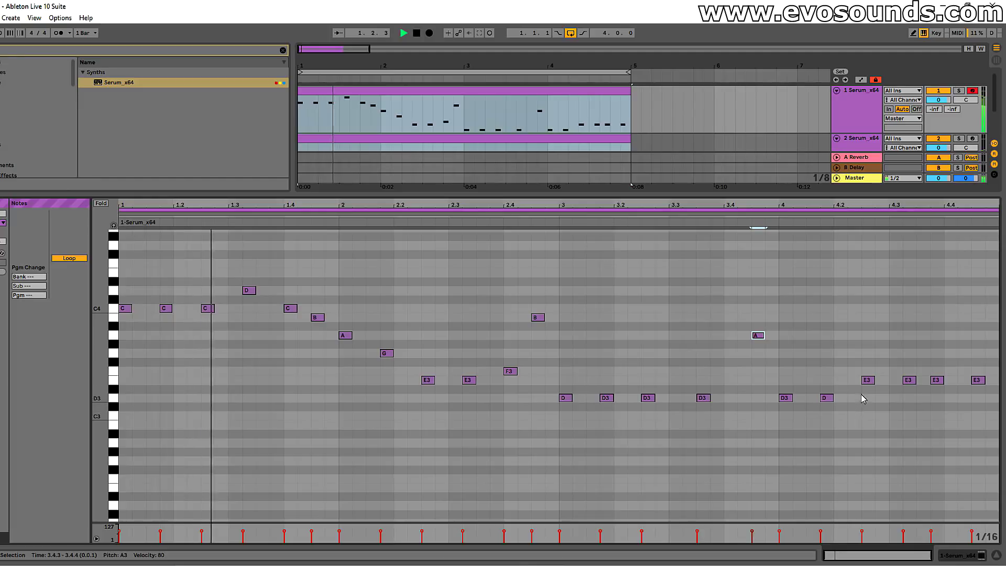
- Check the melody against the chords during playback and lower the last note of bar 2, at 2.4.3, to A3
scroll(509, 428, "down", 6)
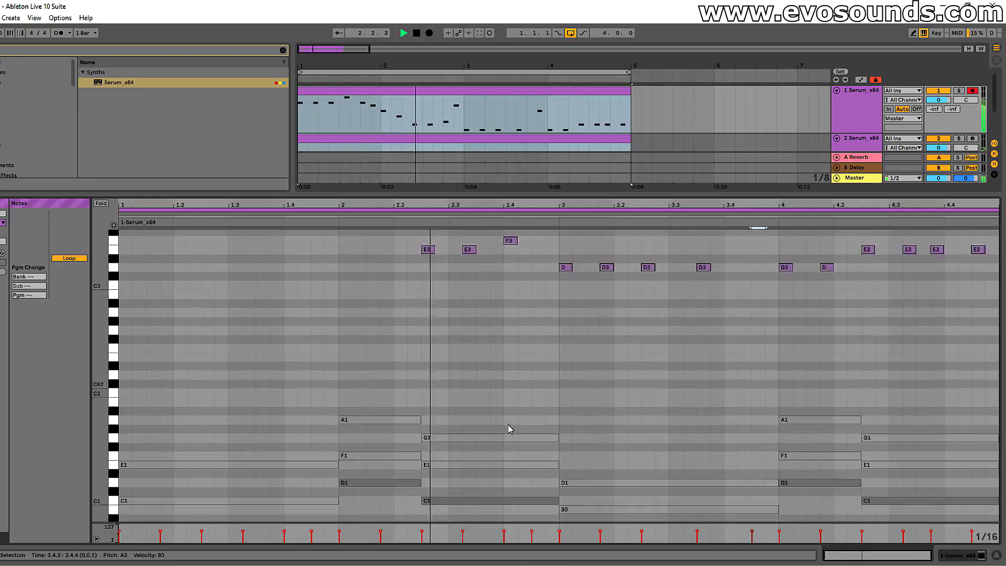
scroll(668, 443, "up", 5)
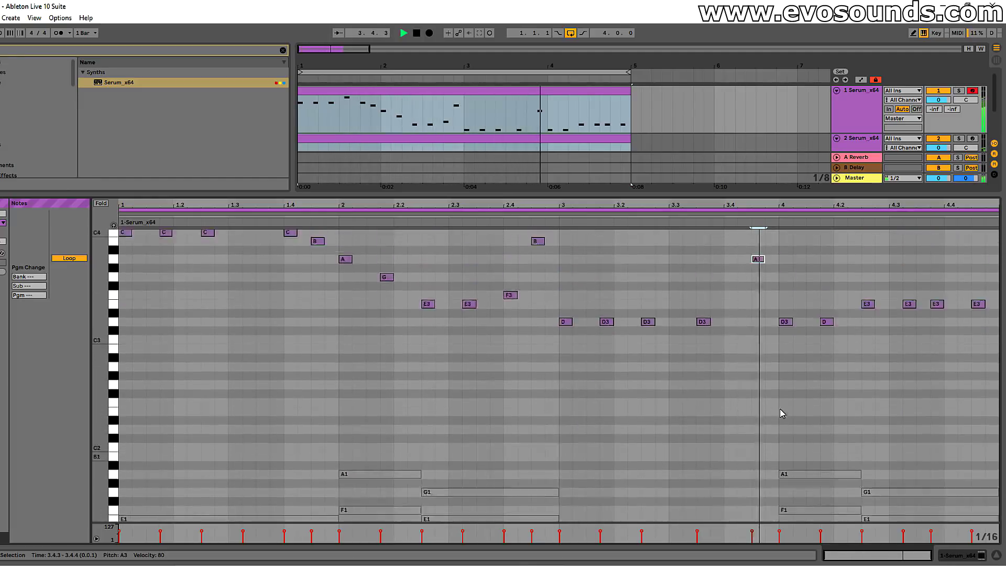
scroll(780, 414, "up", 2)
double_click(538, 291)
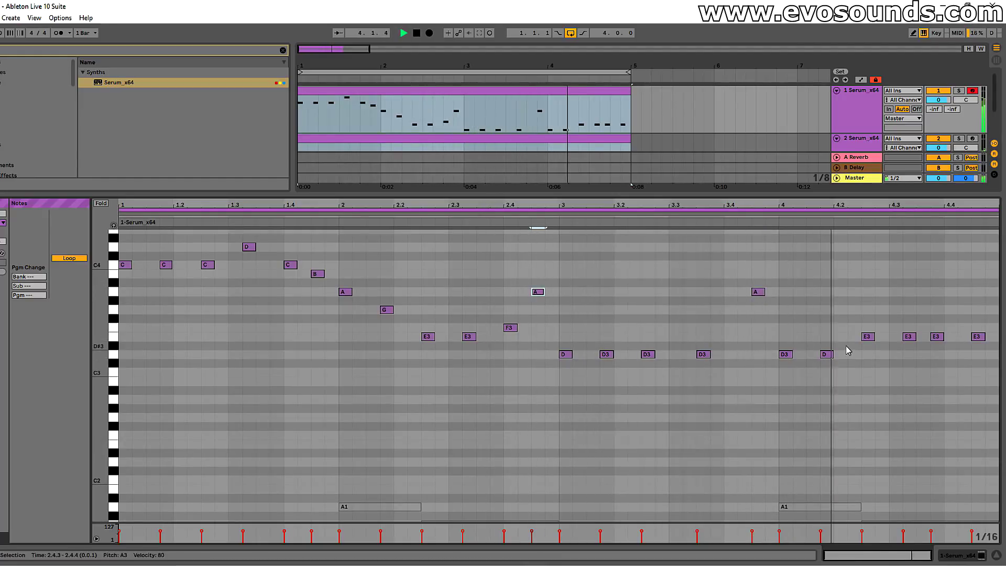
scroll(840, 351, "down", 1)
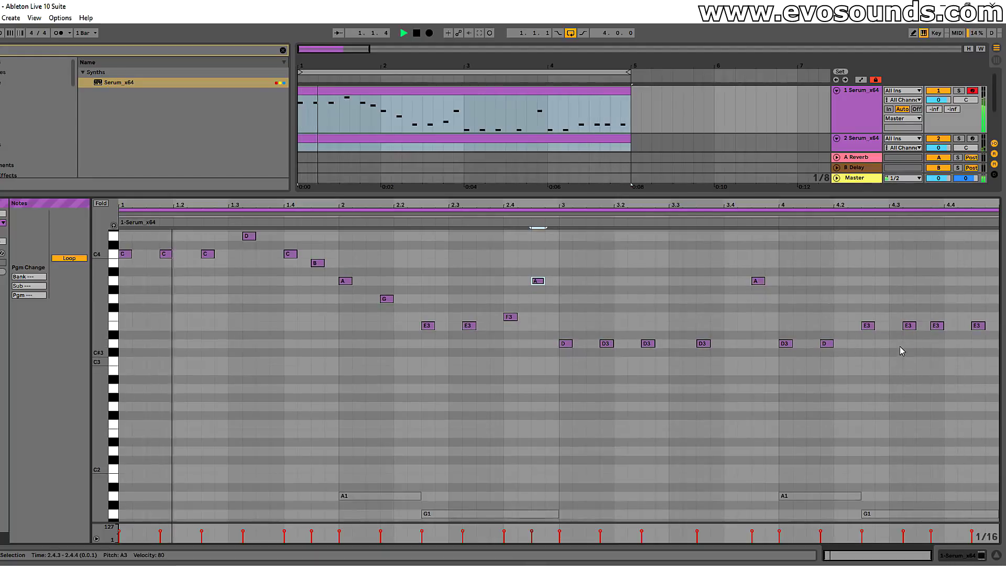
scroll(583, 370, "up", 4)
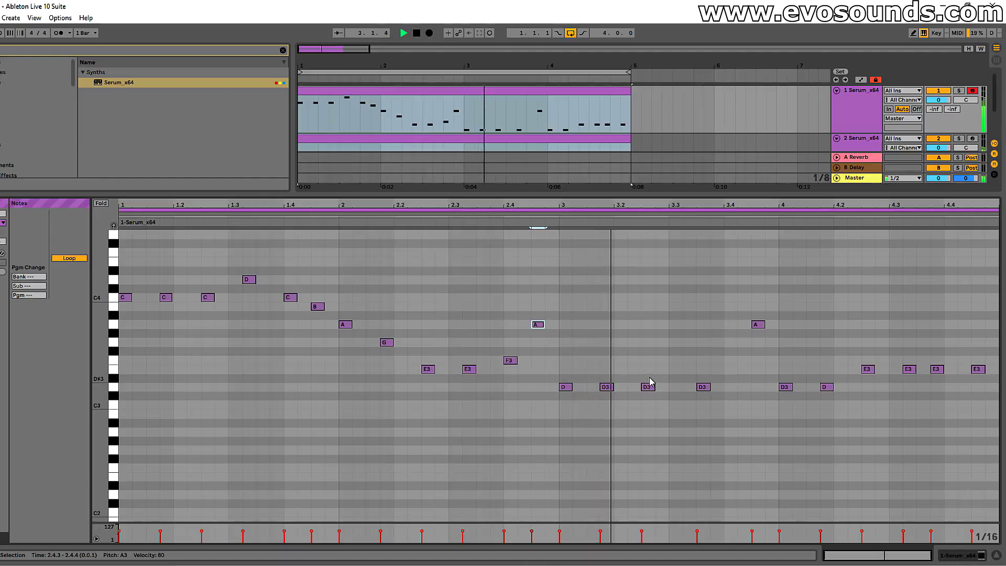
- Stop playback and compare the melody notes of bar 4 with the two chords beneath them
scroll(702, 401, "down", 14)
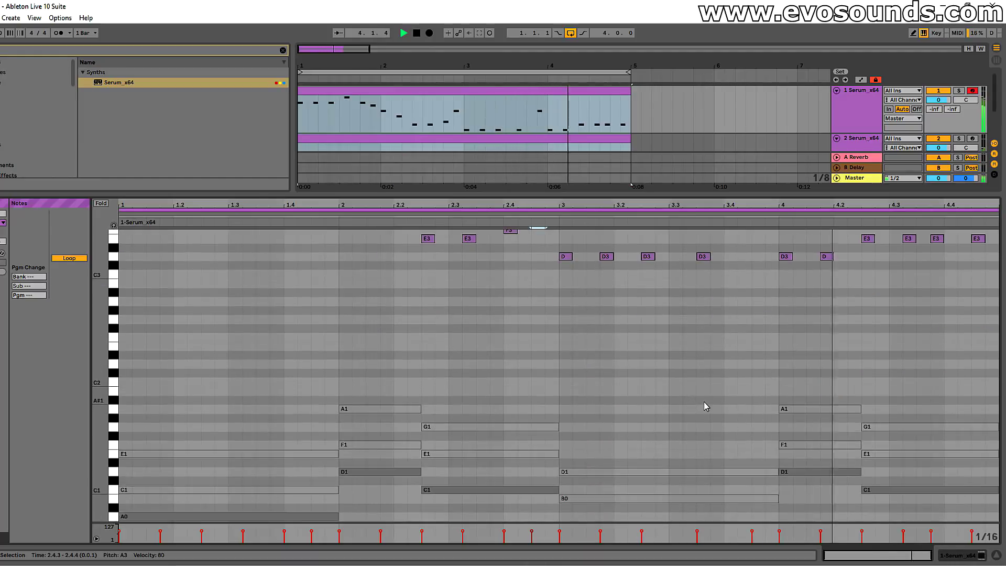
key("space")
left_click(835, 465)
left_click(784, 452)
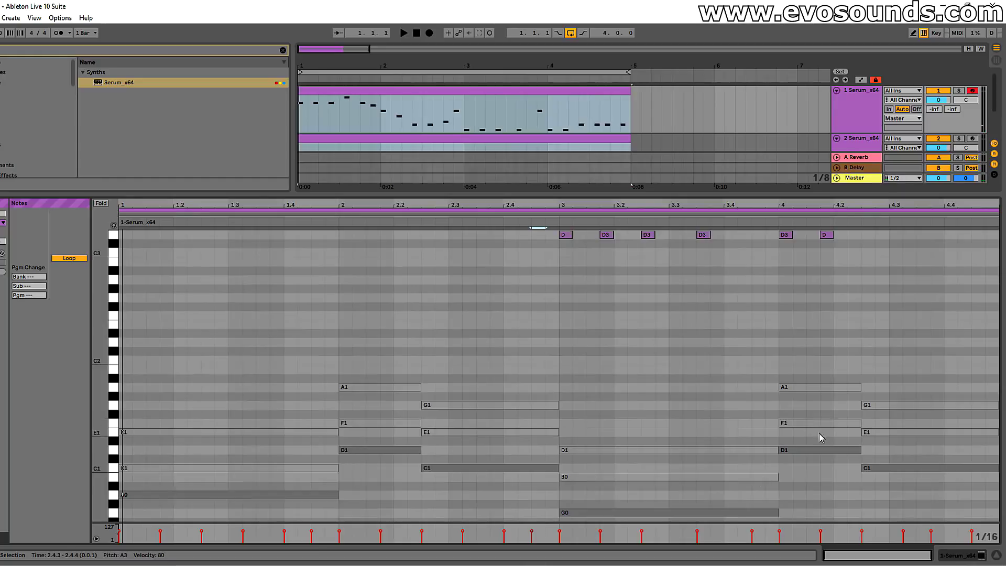
scroll(872, 470, "up", 9)
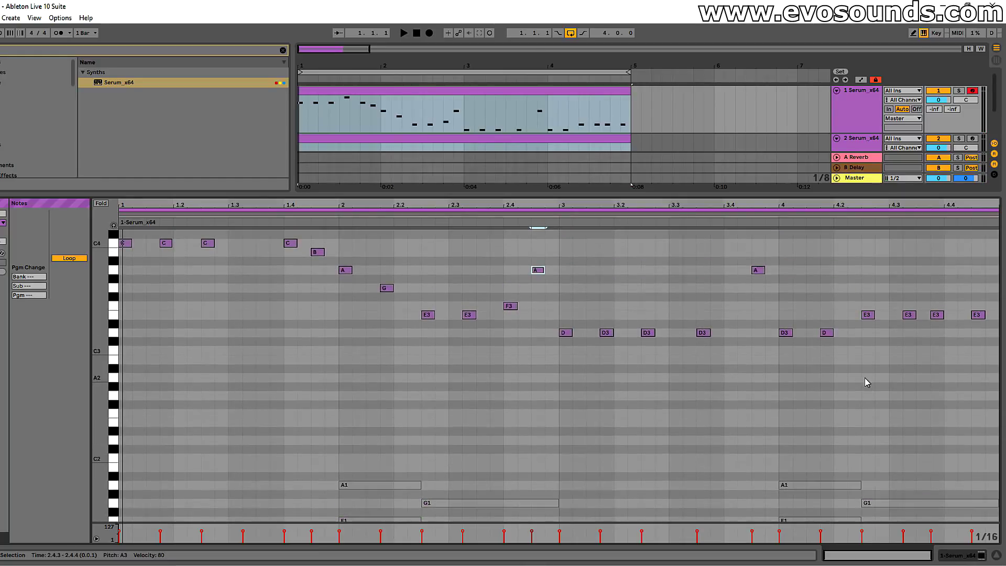
scroll(867, 382, "down", 3)
scroll(838, 419, "up", 5)
- Try the last four notes of bar 4, starting at 4.2.3, at C3 and play the loop
left_click_drag(862, 359, 998, 312)
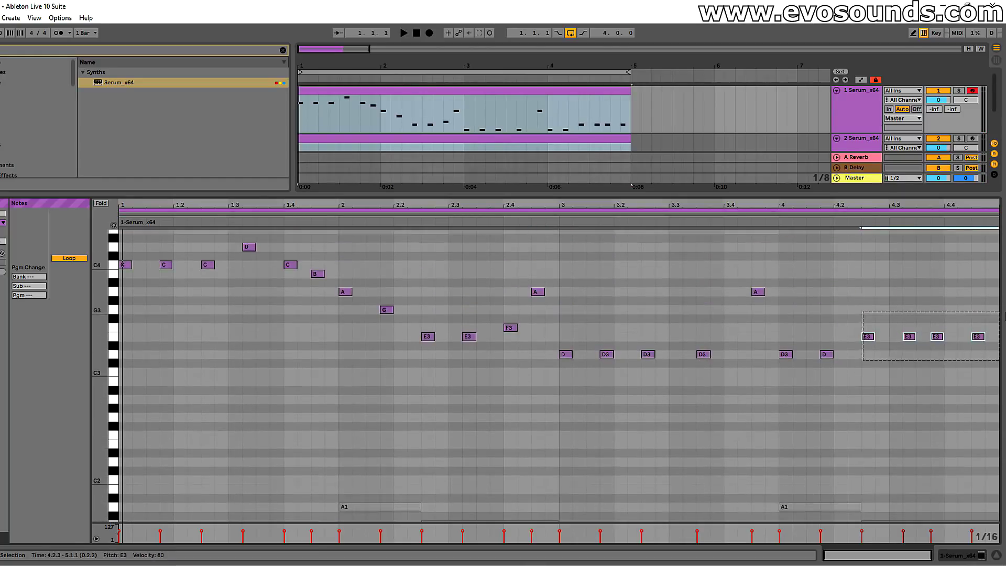
left_click_drag(870, 340, 867, 373)
left_click(746, 217)
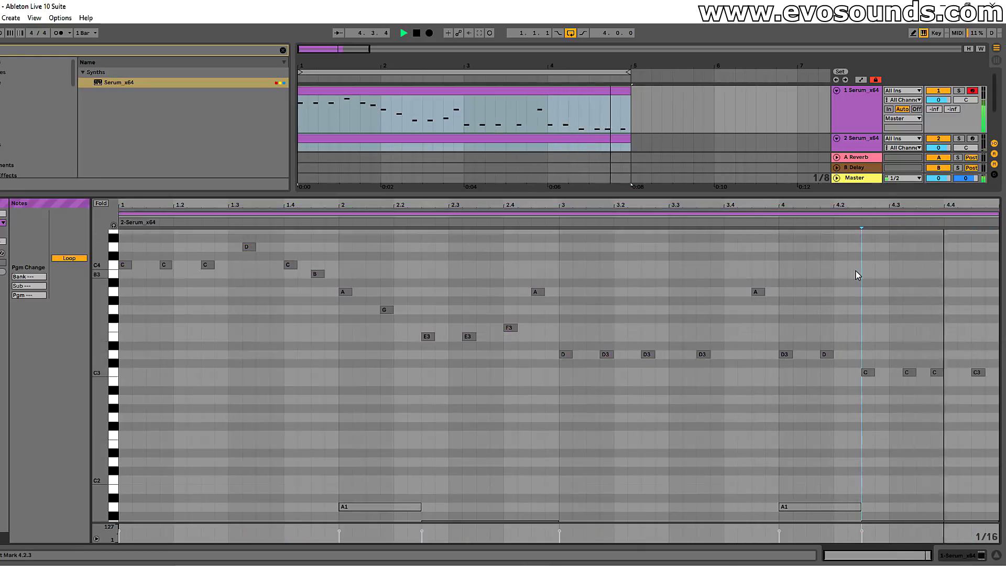
- Stop playback, reselect the last four notes of bar 4 in the melody clip and raise them to F3
left_click_drag(859, 363, 1000, 362)
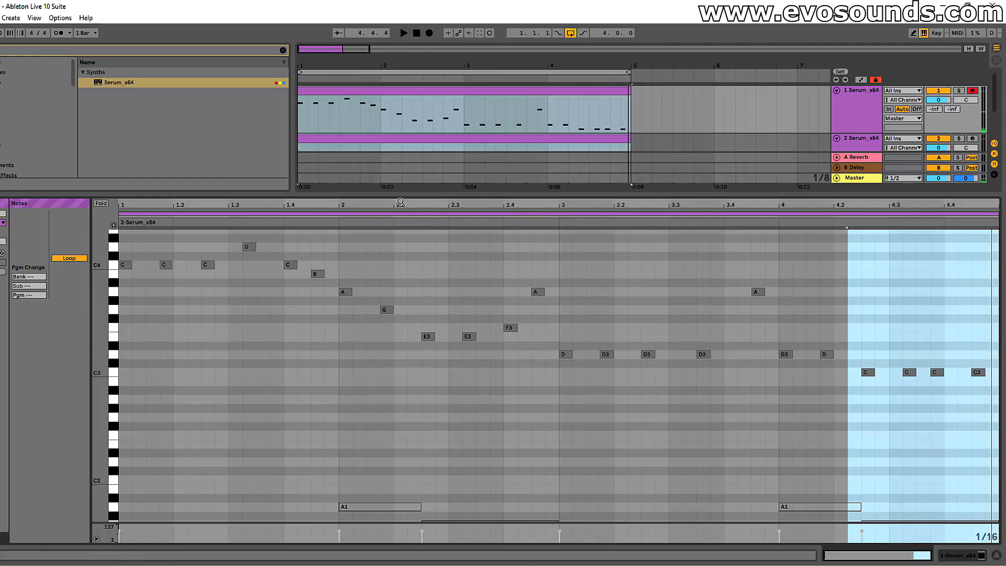
left_click(569, 354)
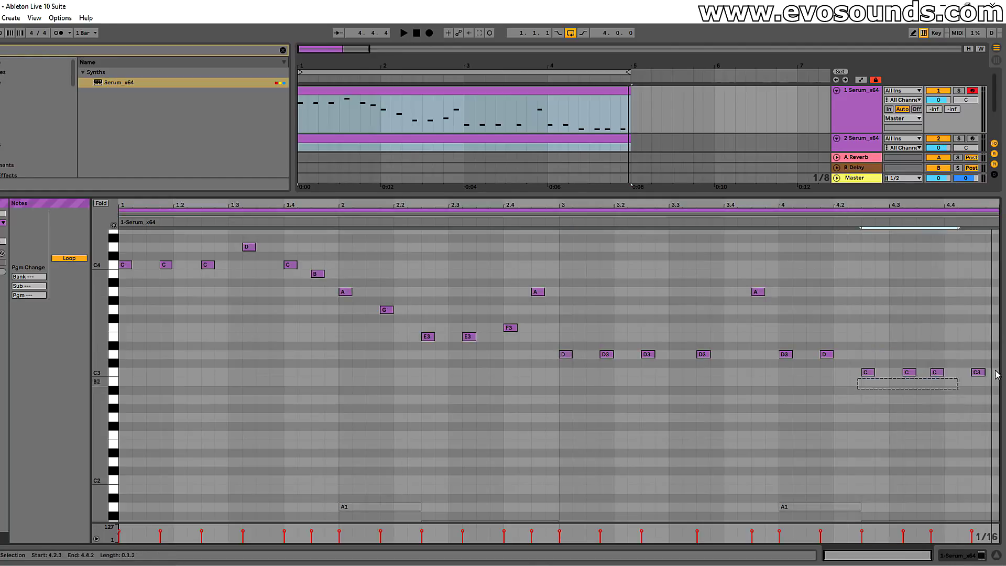
left_click_drag(996, 374, 999, 354)
left_click(927, 397)
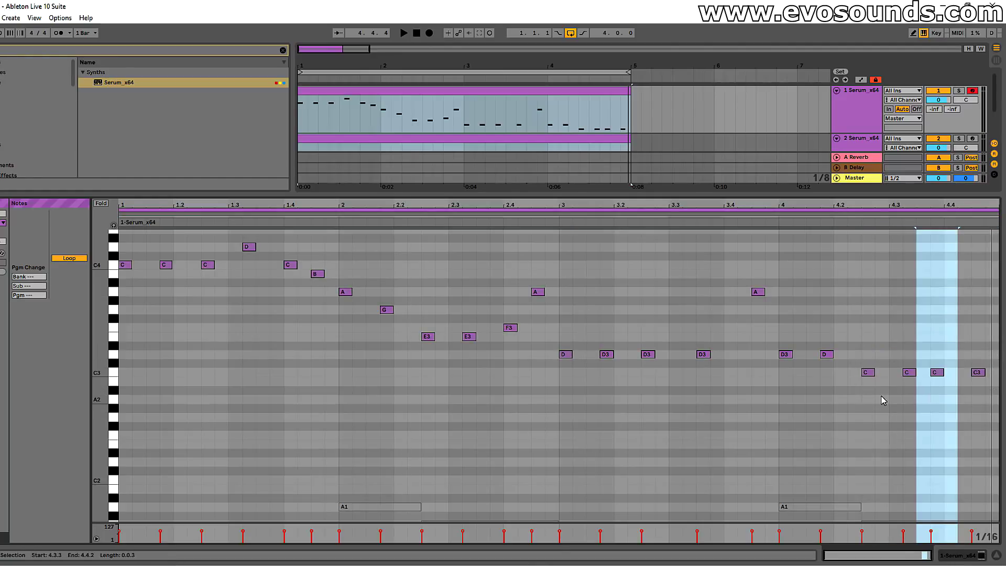
left_click_drag(862, 398, 1000, 388)
left_click_drag(887, 398, 1001, 372)
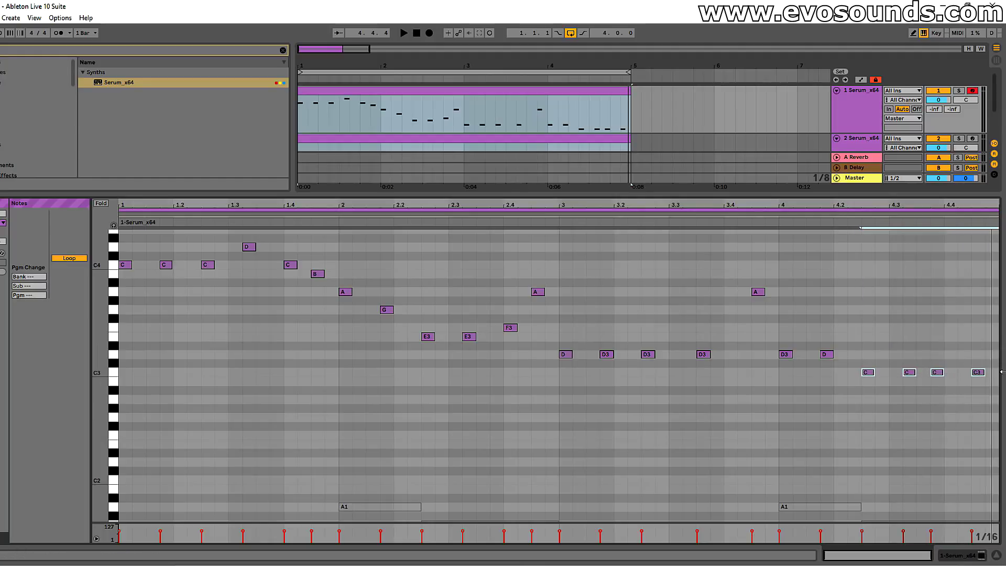
key("Up")
key("Up")
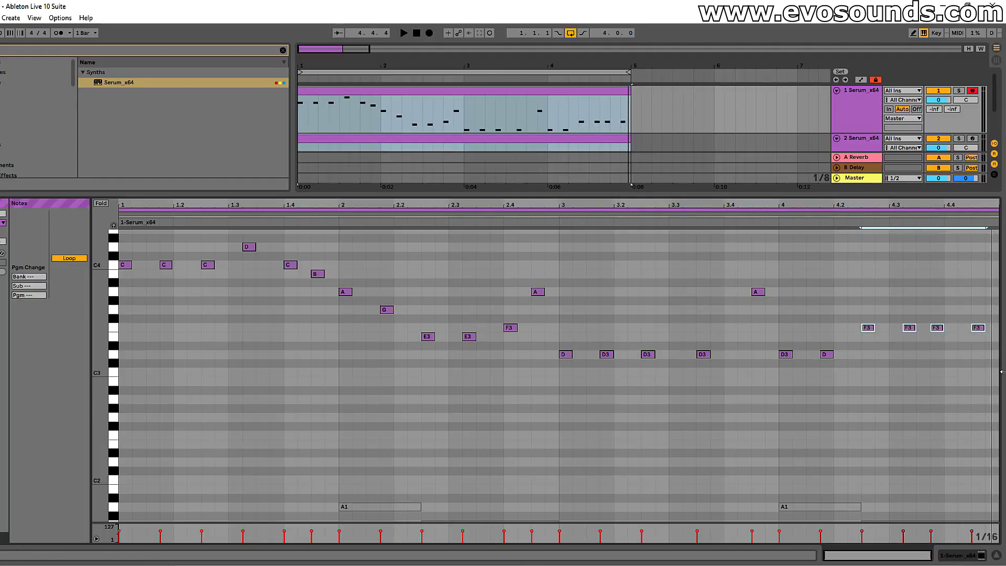
- Try the last four notes of bar 4 at G3, then lower the last two of them to E3 and play the loop
key("space")
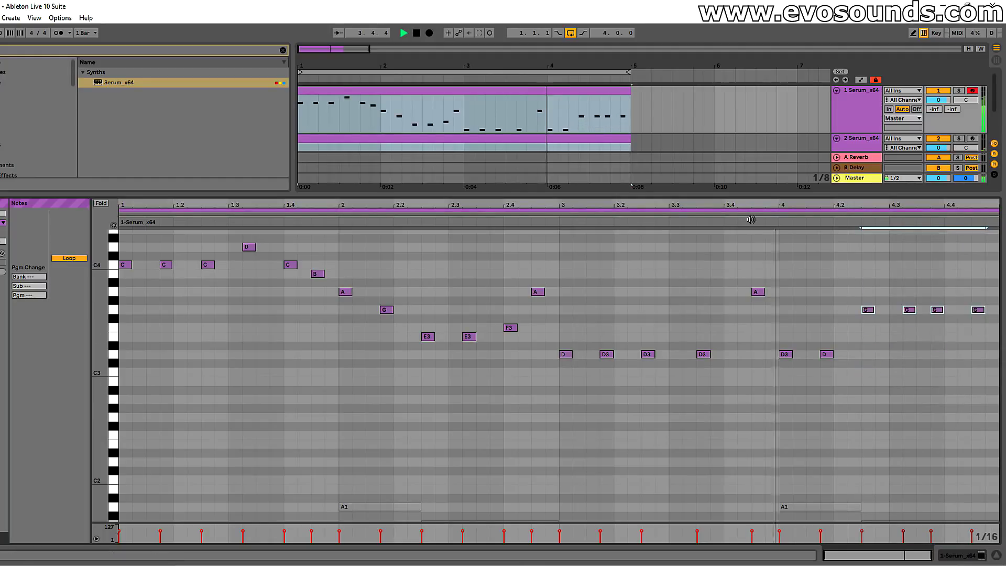
left_click_drag(858, 306, 902, 334)
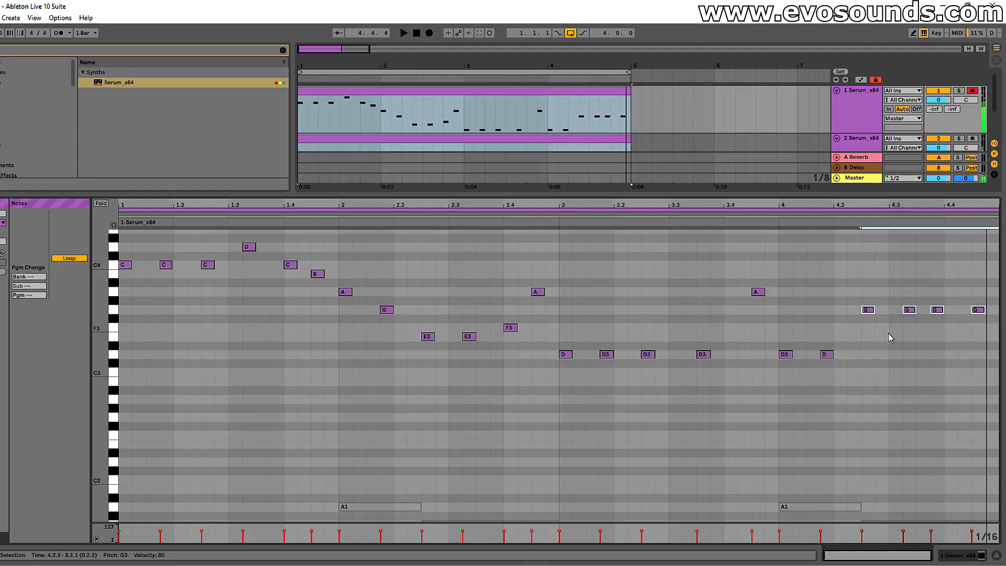
key("space")
left_click(866, 312)
left_click(931, 312)
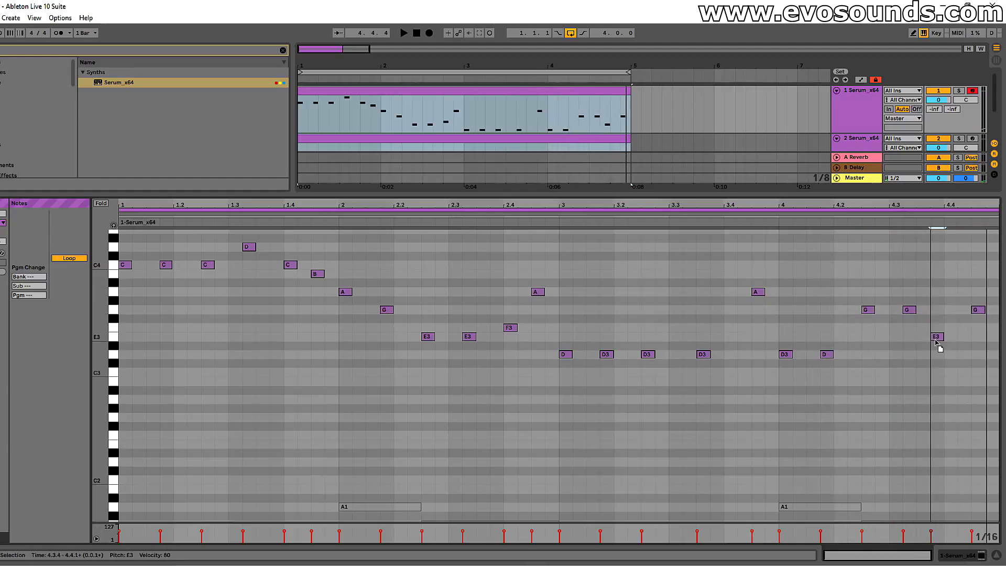
key("space")
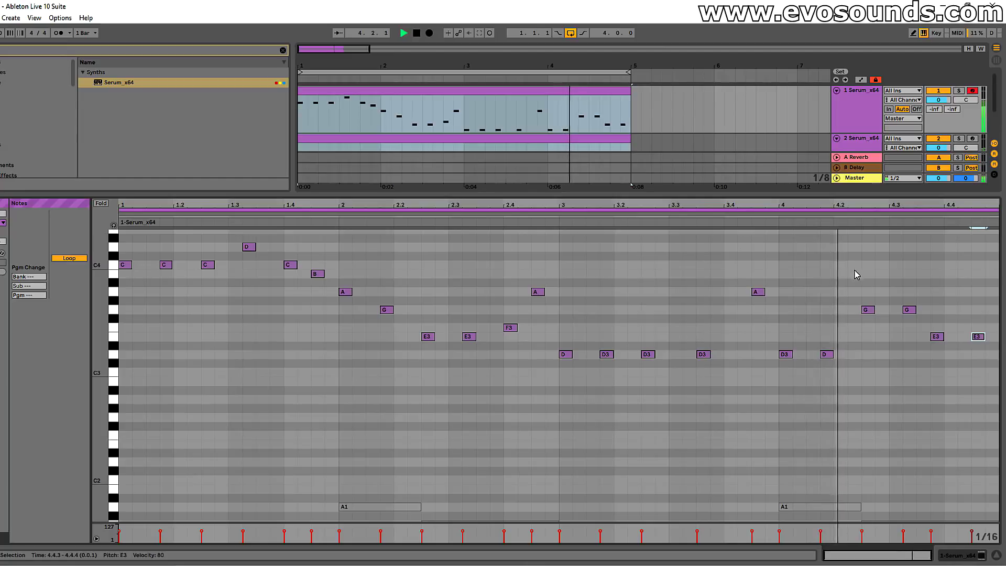
- Lower the bar 4 notes at 4.2.3 and 4.3.2 to E3 as well and listen to the end of the loop
key("space")
scroll(745, 265, "up", 2)
left_click_drag(867, 343, 869, 361)
left_click(779, 223)
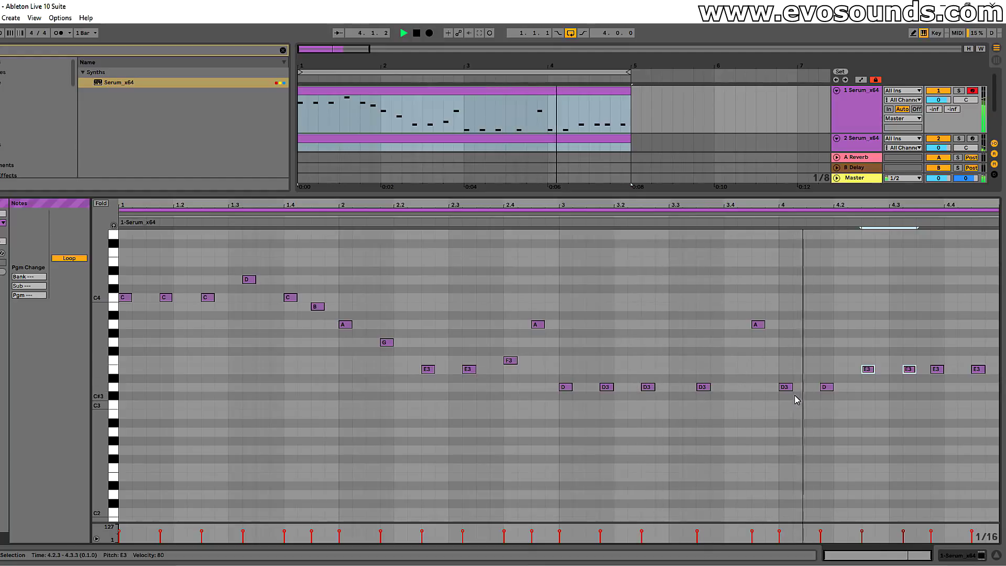
key("space")
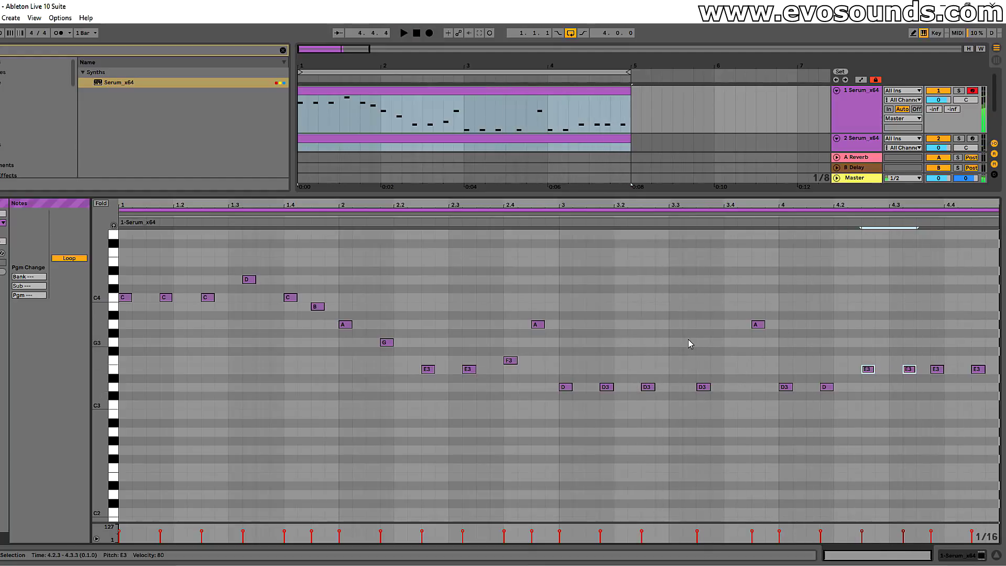
- Select the melody notes of bars 3 and 4 and play the opening of the loop
scroll(217, 360, "up", 2)
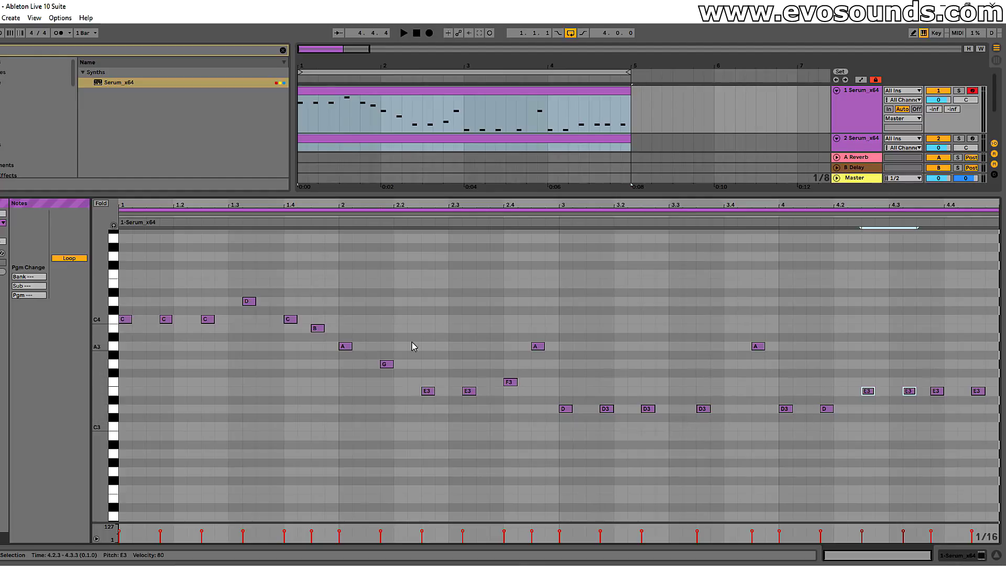
left_click_drag(558, 426, 988, 341)
scroll(296, 386, "up", 1)
key("space")
scroll(296, 386, "up", 3)
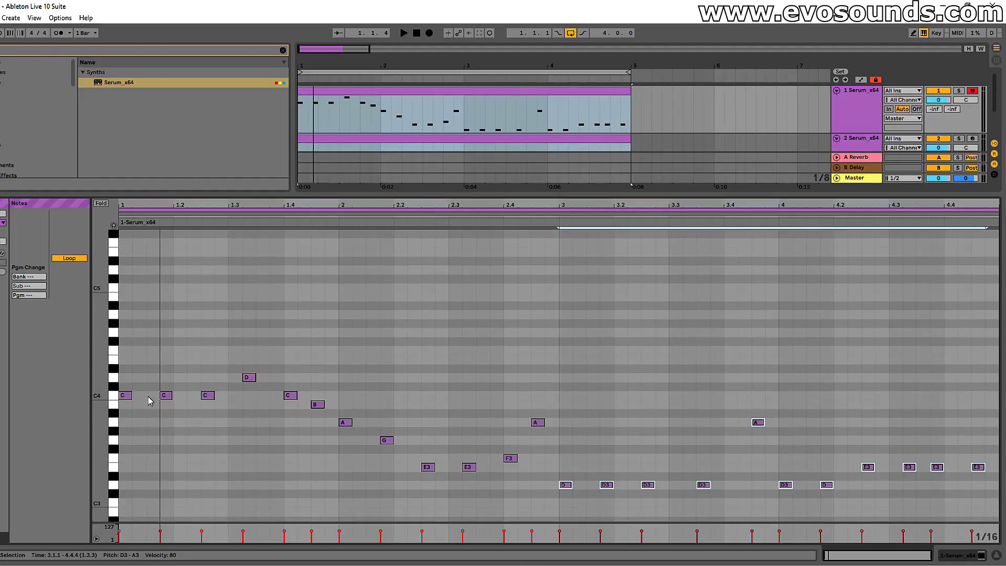
- Try the first three notes of bar 1 as E4, D4 and E4, then the third as C4, and play the loop
left_click_drag(125, 397, 127, 369)
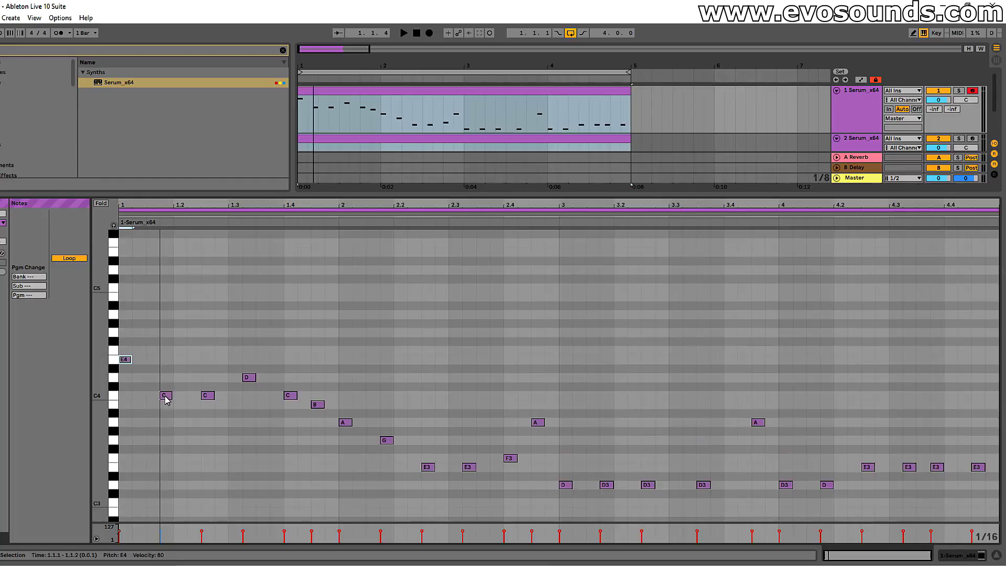
left_click_drag(206, 395, 207, 385)
key("space")
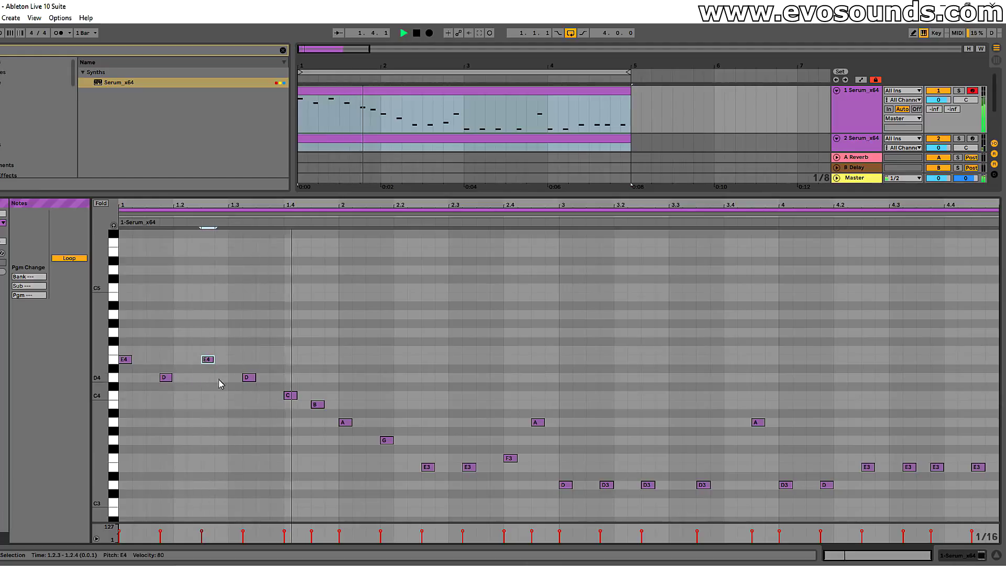
left_click_drag(210, 390, 210, 399)
key("space")
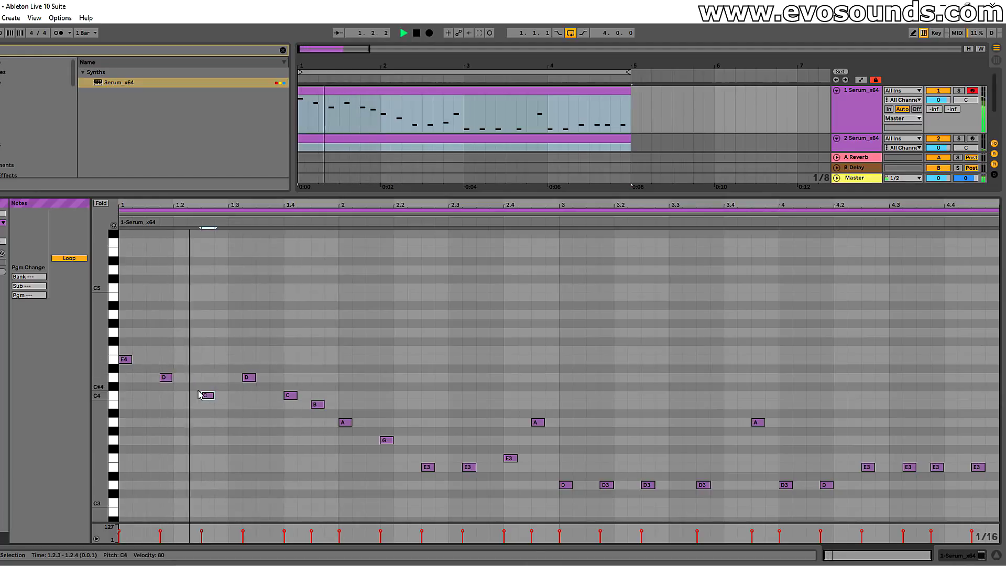
scroll(398, 450, "down", 2)
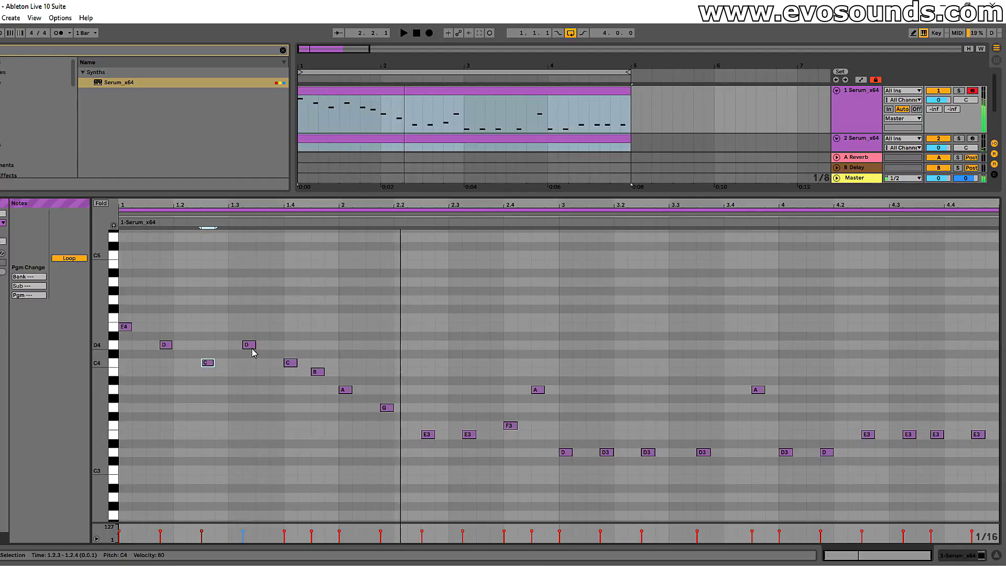
- Lower the bar 1 notes at 1.1.1 to A3, 1.1.4 to B3 and 1.3.2 to C4, and play the loop
key("space")
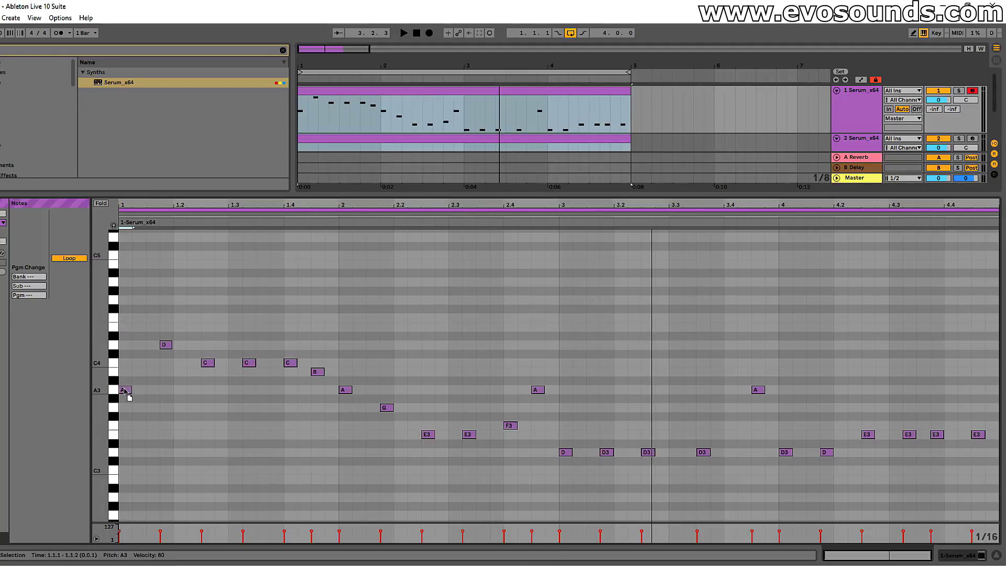
scroll(206, 359, "down", 10)
left_click(369, 404)
scroll(390, 392, "up", 10)
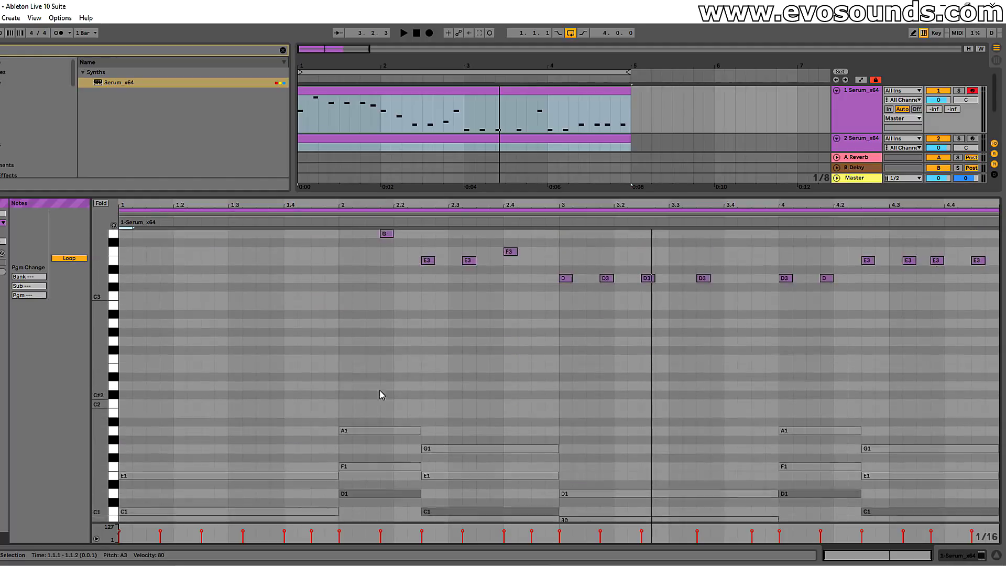
key("Down")
key("Down")
key("Down")
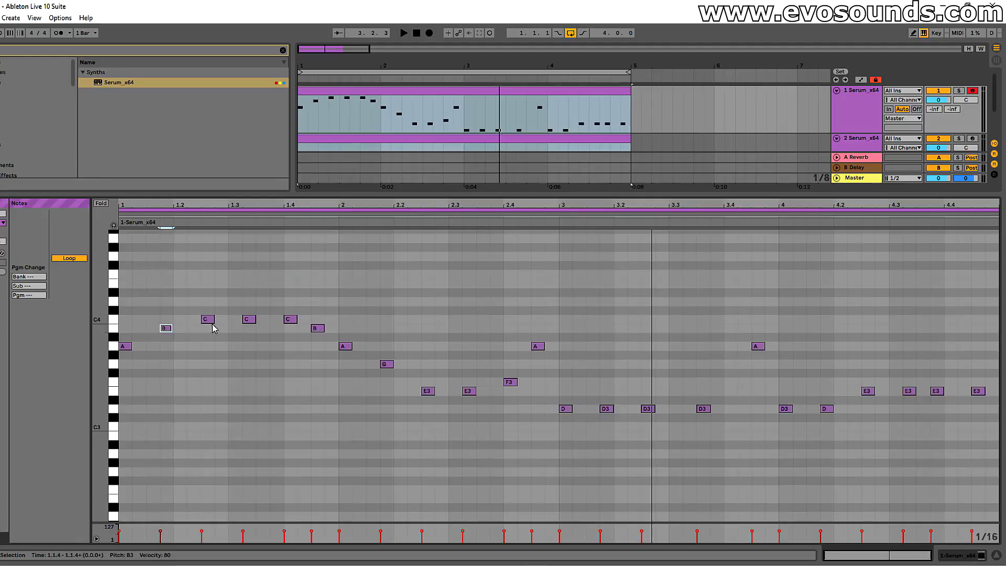
key("space")
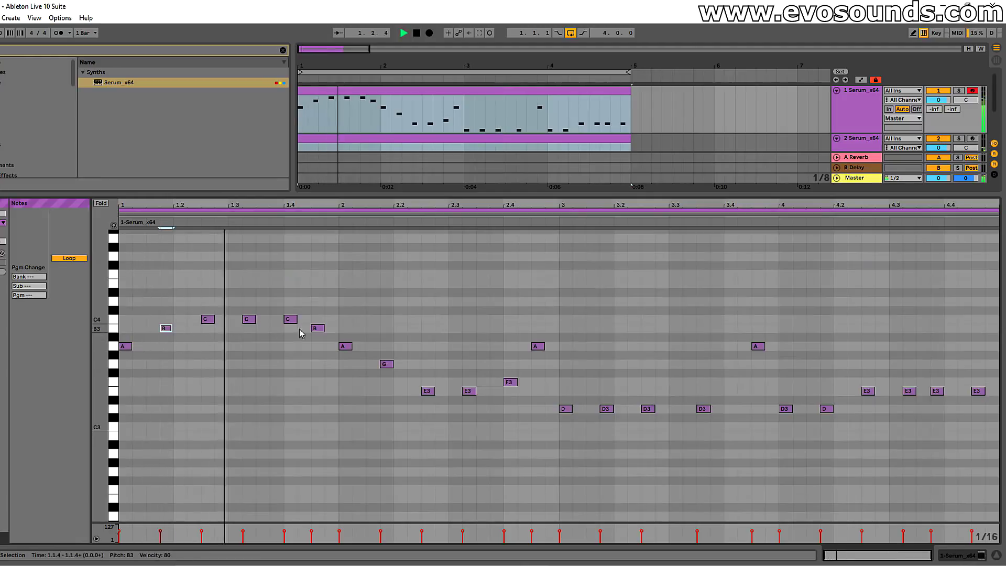
- Raise the last note of bar 1, at 1.4.3, to E4 and check it against the chords during playback
scroll(338, 343, "down", 3)
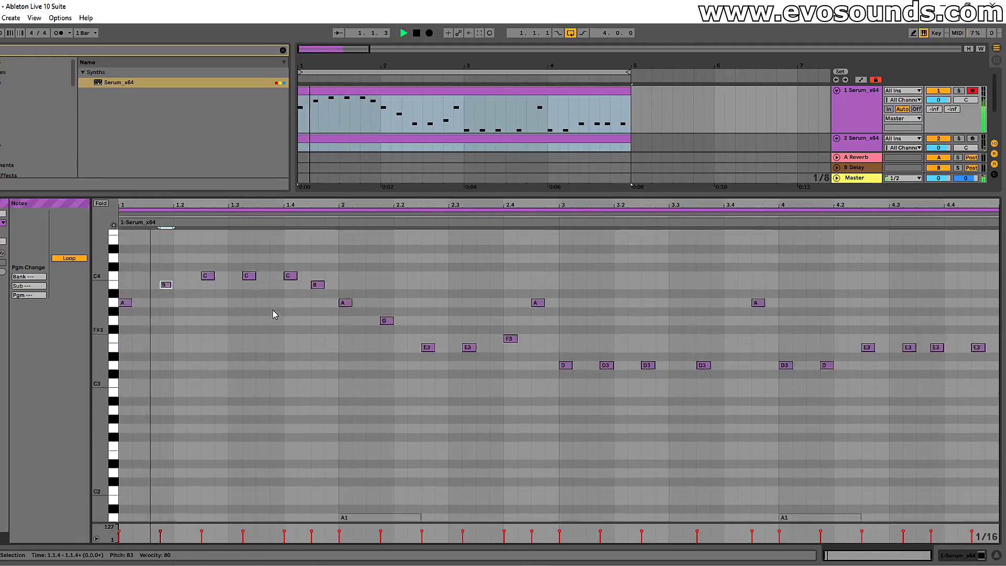
scroll(265, 308, "up", 2)
left_click_drag(321, 311, 321, 286)
key("space")
scroll(297, 370, "down", 6)
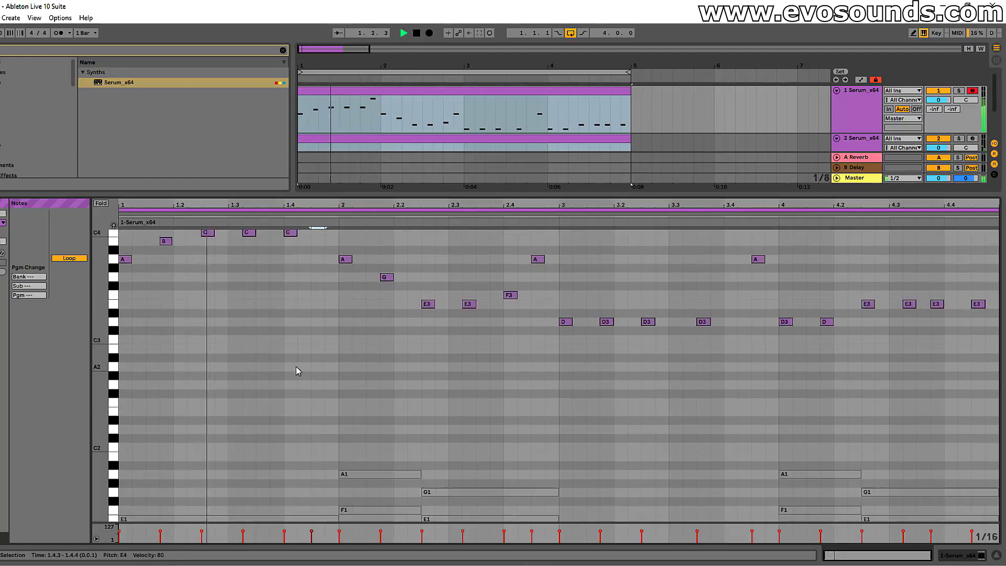
scroll(338, 401, "up", 4)
scroll(339, 393, "up", 3)
scroll(344, 367, "down", 8)
scroll(350, 419, "up", 10)
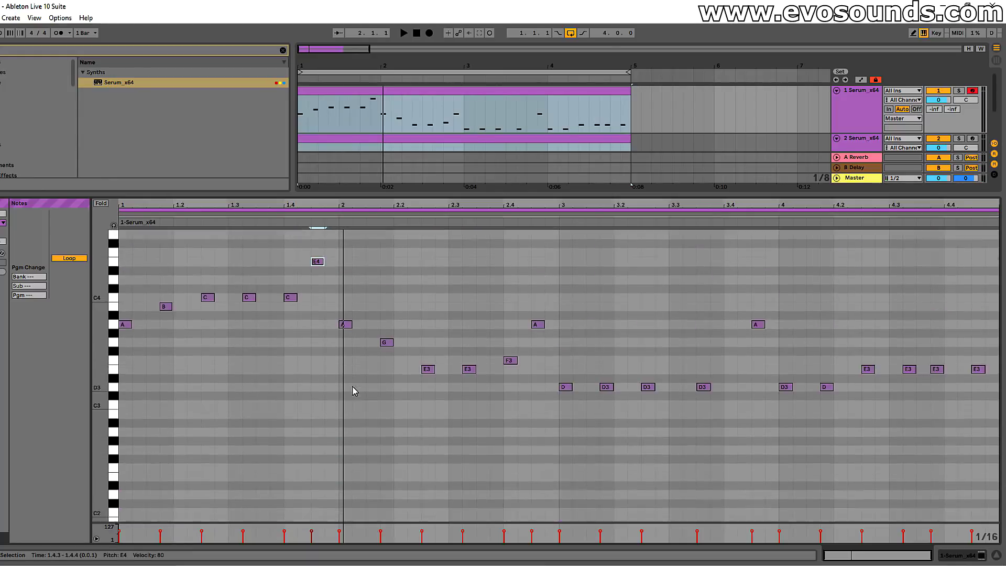
- Try the first three notes of bar 2, at 2.1.1, 2.1.4 and 2.2.3, at D4 and compare them with the chords
scroll(351, 377, "up", 1)
key("space")
left_click_drag(386, 353, 388, 292)
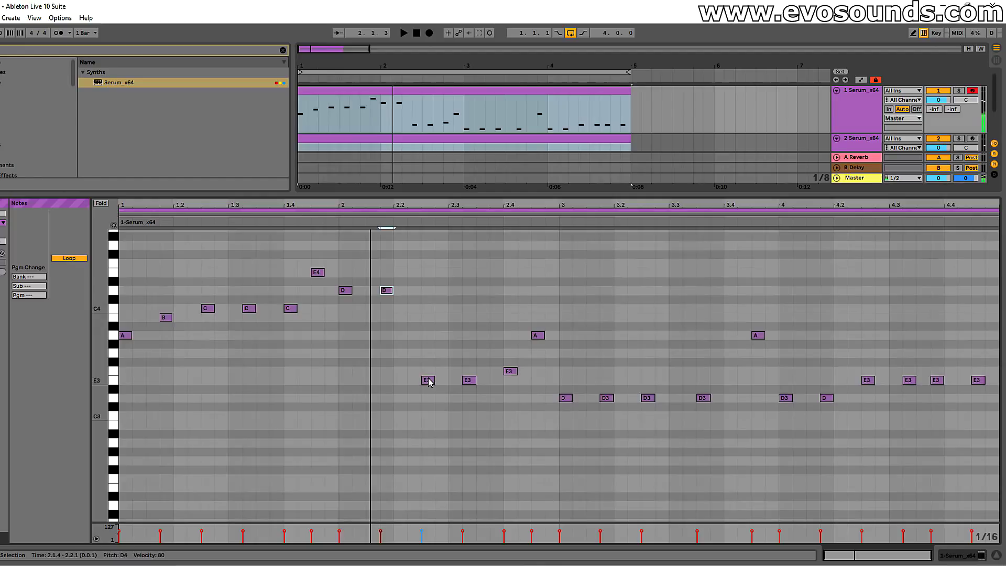
scroll(474, 391, "down", 5)
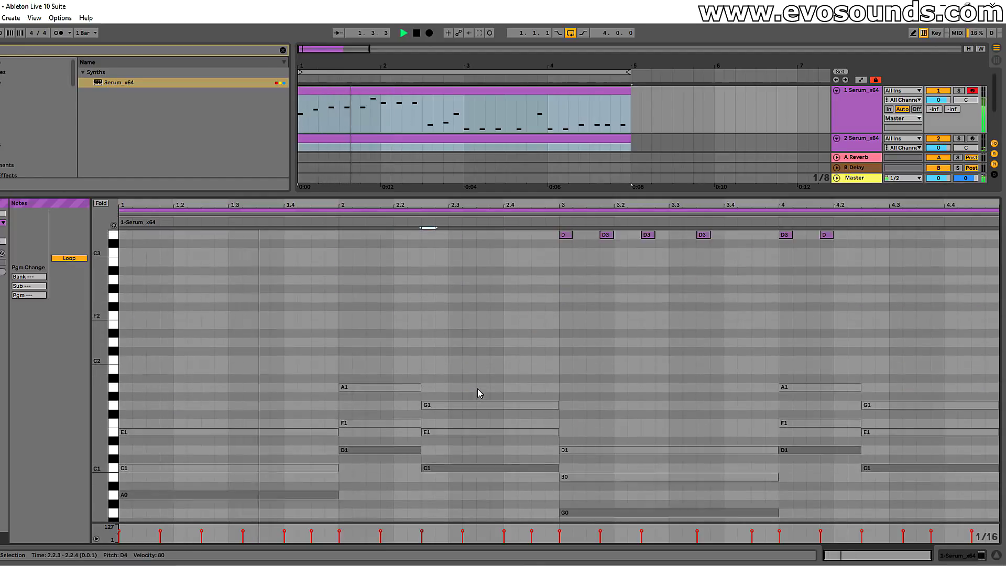
- Set the bar 2 note at 2.1.4 to F4 and those at 2.2.3 and 2.3.2 to C4, comparing them with the chords
scroll(455, 417, "up", 8)
left_click_drag(429, 377, 429, 395)
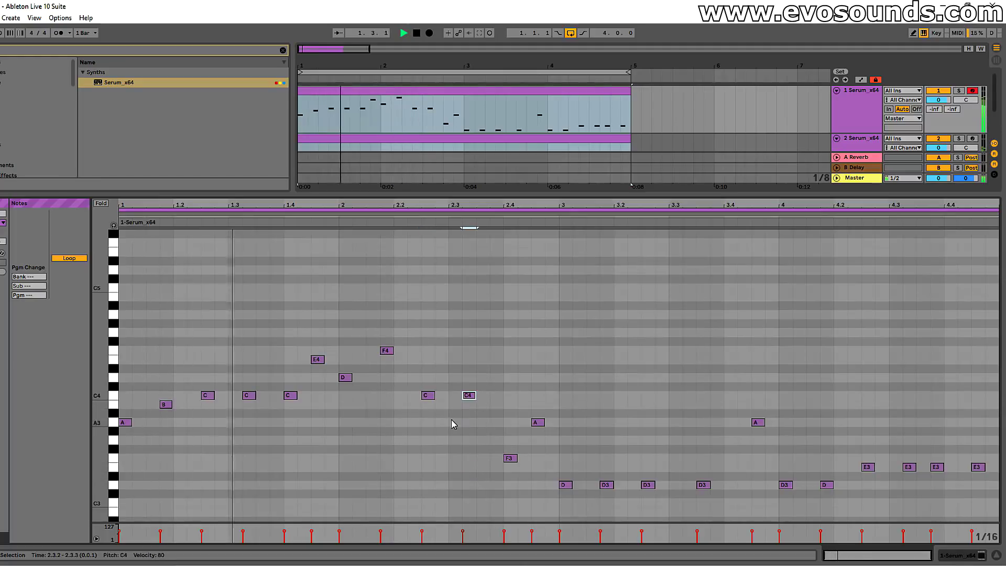
scroll(456, 433, "down", 7)
scroll(455, 436, "up", 3)
scroll(454, 441, "down", 2)
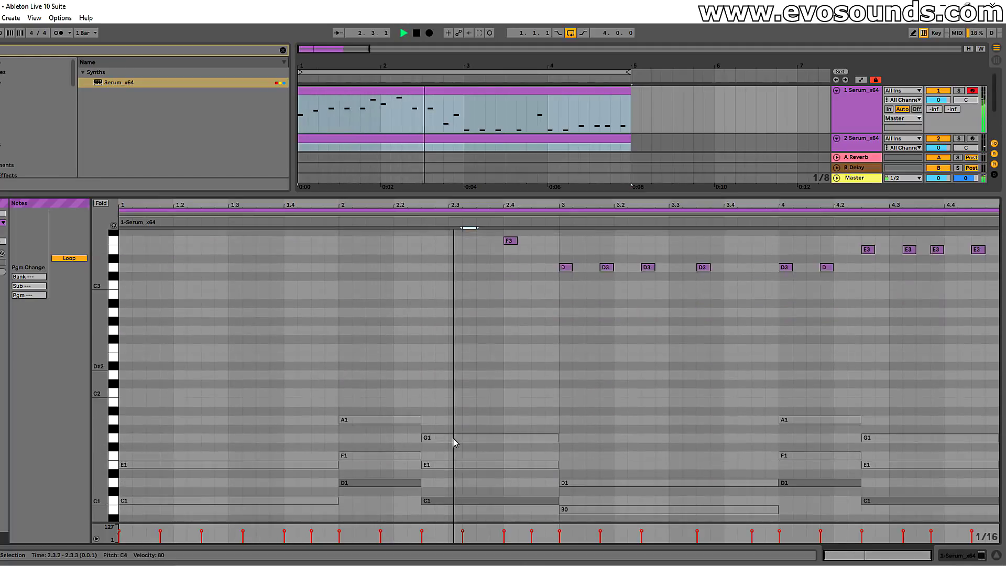
- Raise the bar 2 notes at 2.2.3, 2.3.2 and 2.4.1 to E4 and the last one, at 2.4.3, to F4
key("space")
scroll(455, 442, "up", 5)
key("space")
left_click_drag(428, 364, 429, 329)
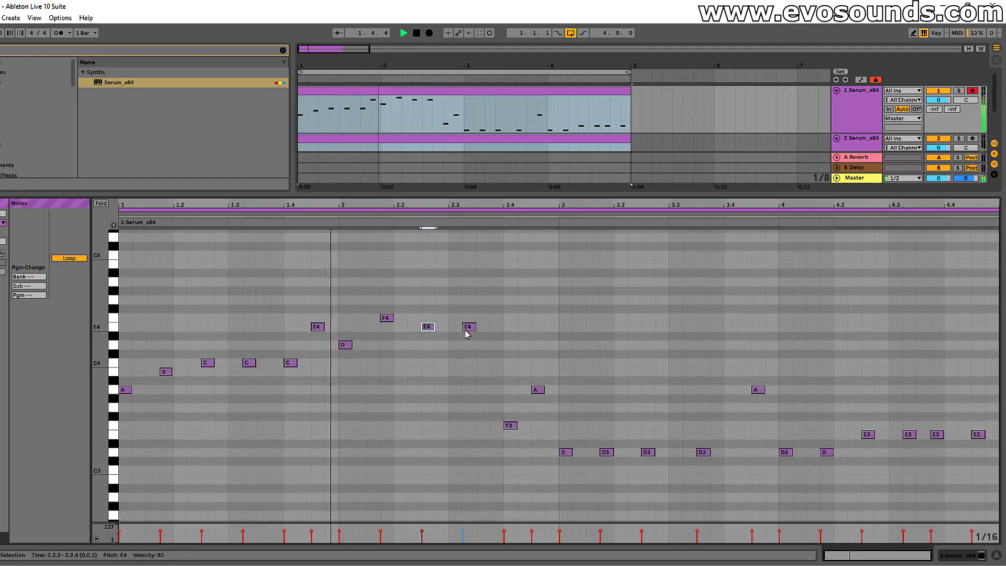
left_click_drag(510, 424, 501, 322)
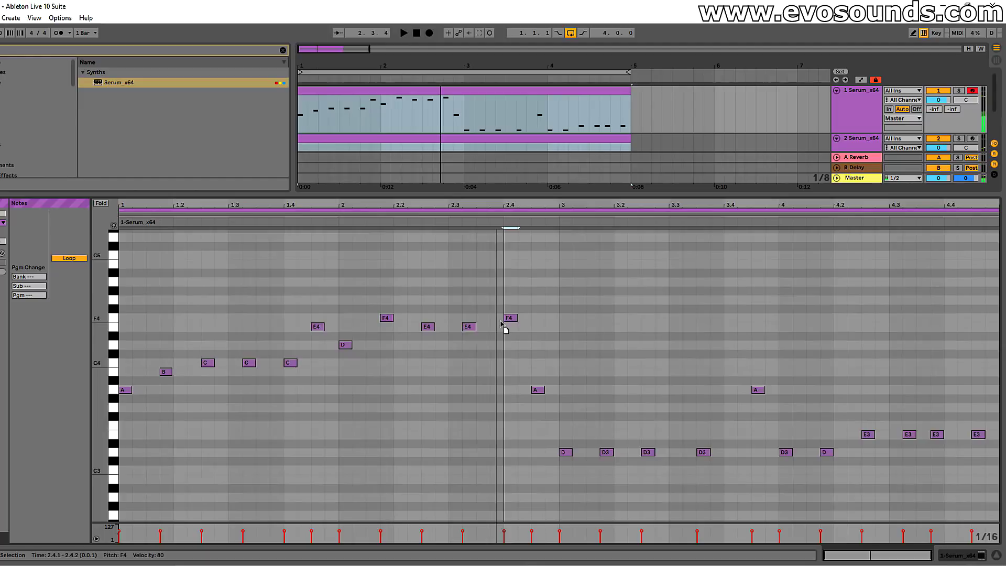
key("space")
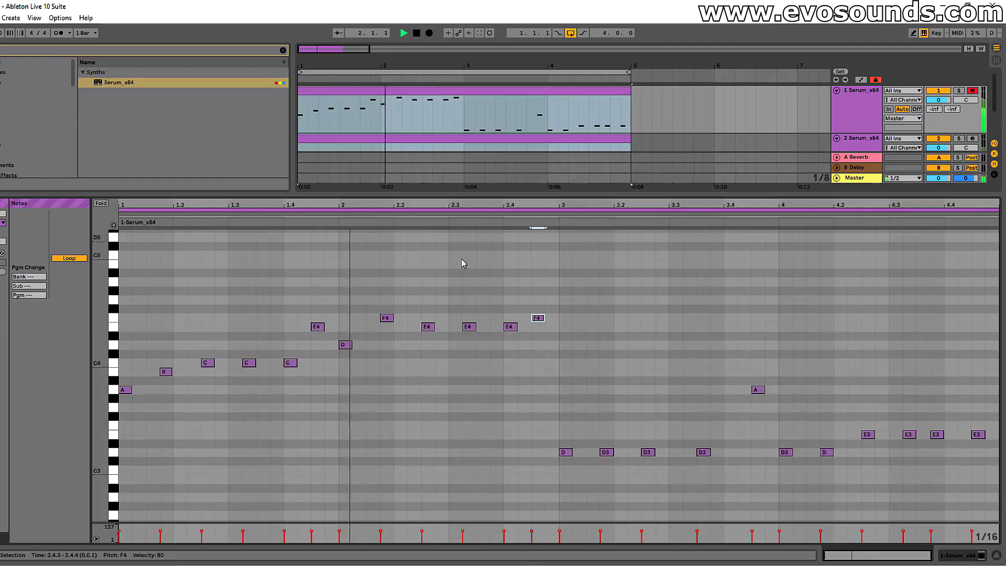
- Stop playback, check the chord under bar 3 and raise all melody notes of bars 3 and 4 by an octave
key("space")
scroll(585, 380, "down", 5)
scroll(584, 387, "down", 3)
left_click(581, 440)
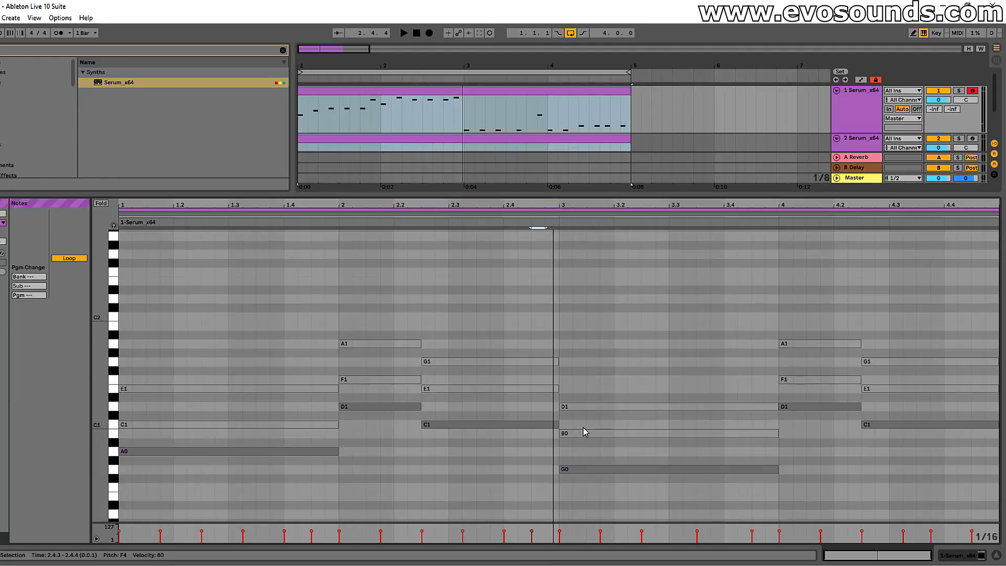
scroll(582, 426, "up", 8)
left_click_drag(548, 455, 1001, 313)
key("shift+Up")
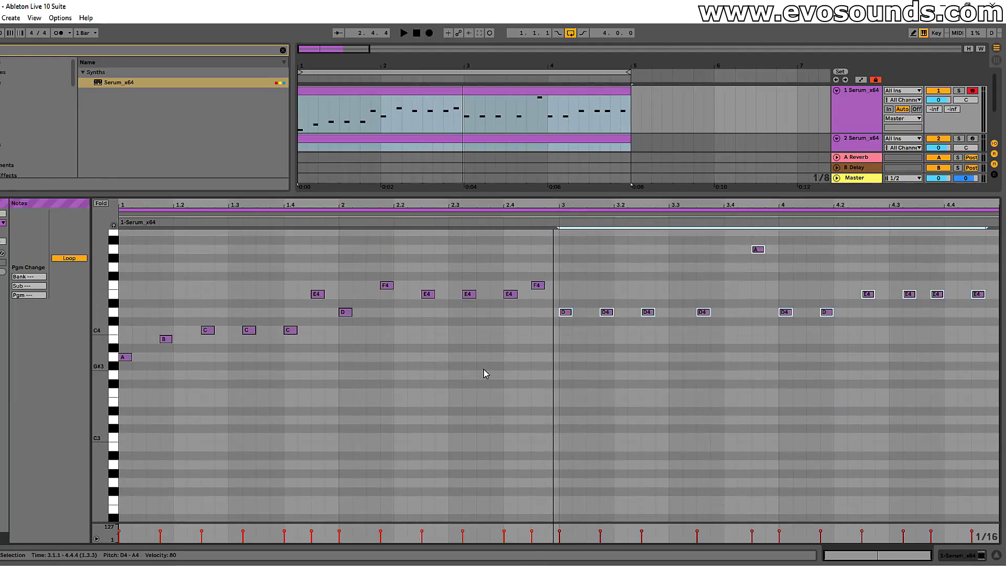
scroll(485, 374, "up", 2)
- Set bar 2's first note to A4 and its last to D4, and bar 3's first four notes to B3 and its last to C4
key("space")
left_click_drag(558, 386, 709, 370)
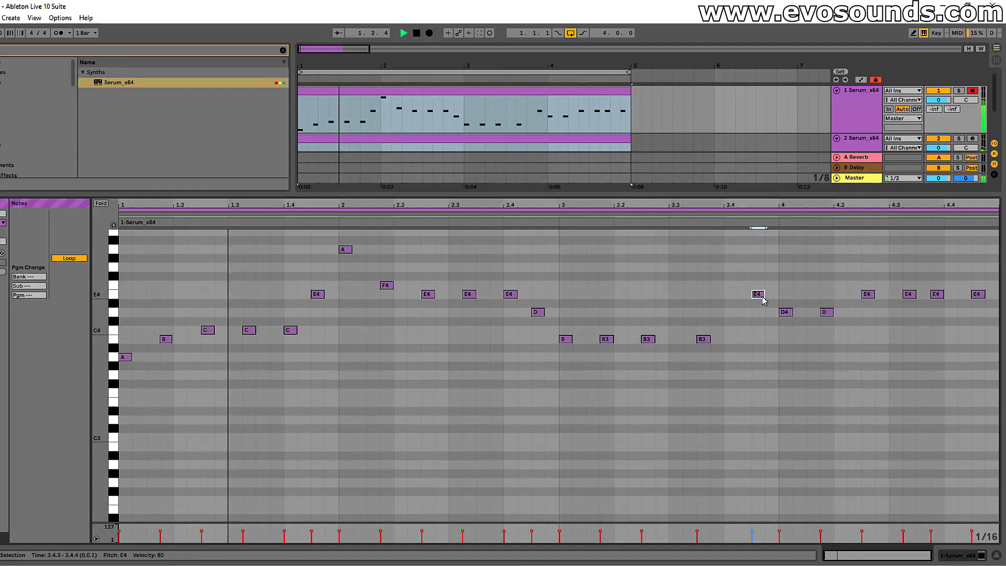
scroll(718, 404, "down", 5)
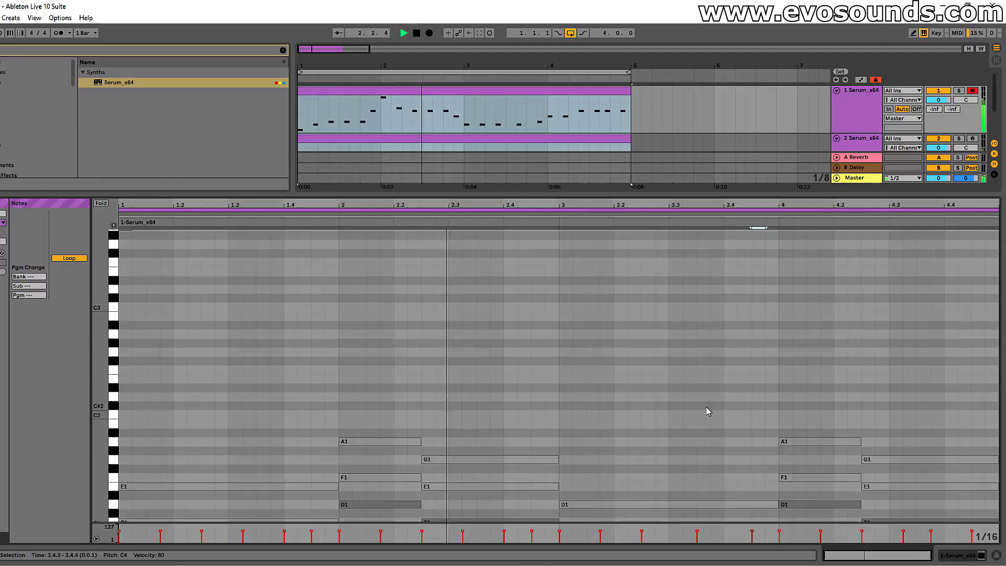
scroll(706, 401, "up", 4)
scroll(741, 354, "up", 3)
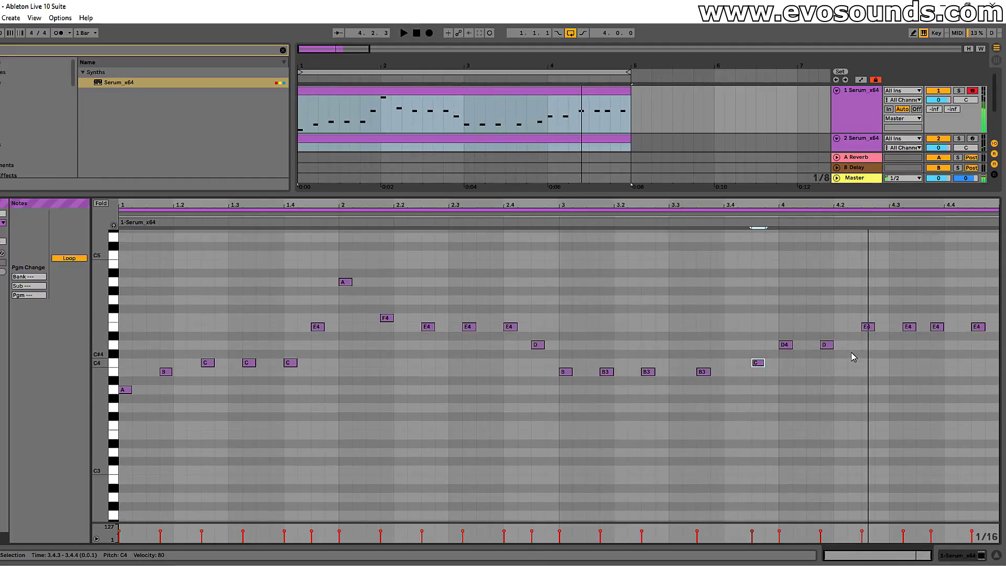
- Raise the bar 4 note at 4.1.4 to E4, lower the last four notes to C4 and play the loop
left_click_drag(828, 349, 833, 336)
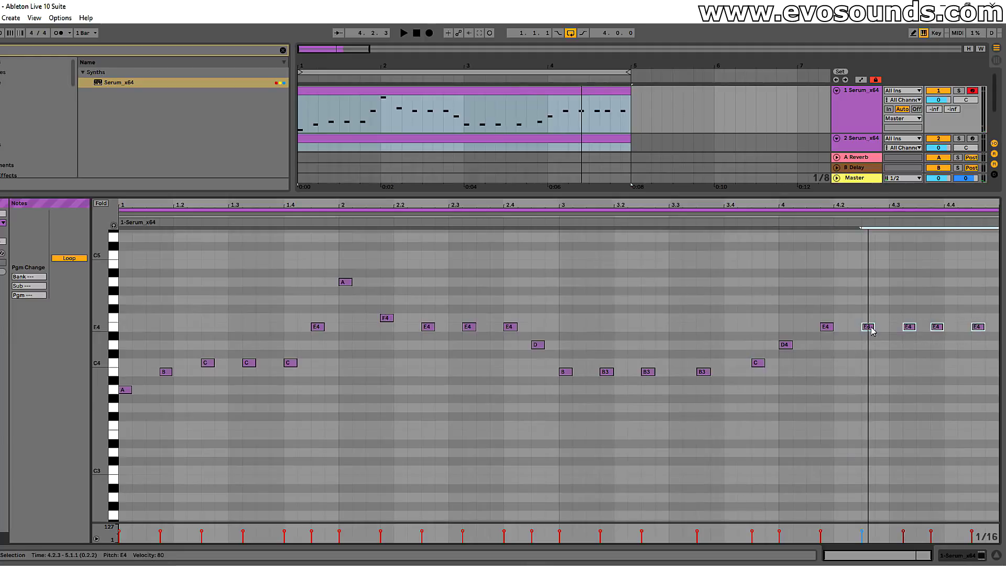
scroll(873, 398, "up", 4)
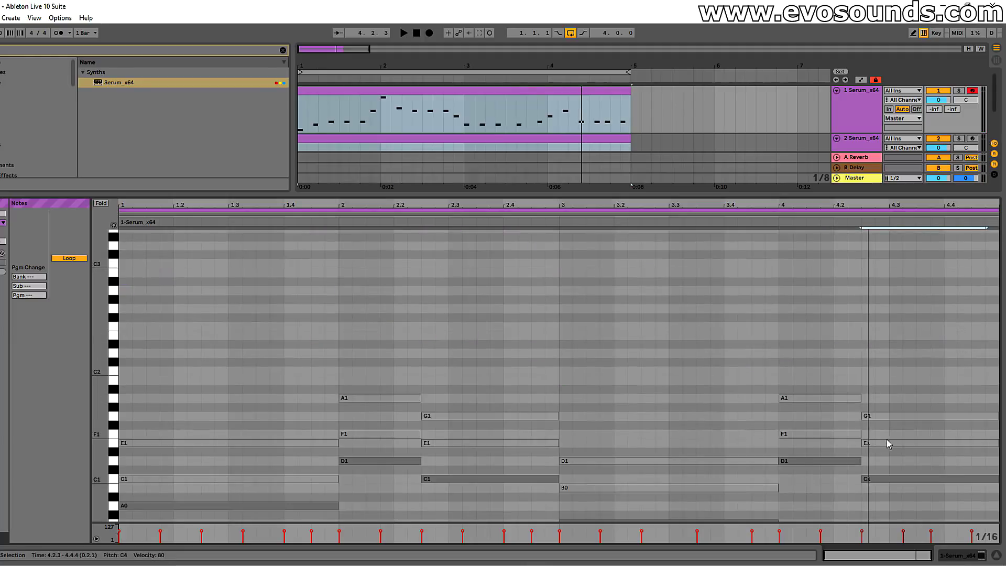
key("space")
scroll(893, 466, "down", 3)
scroll(792, 350, "up", 4)
scroll(792, 350, "up", 1)
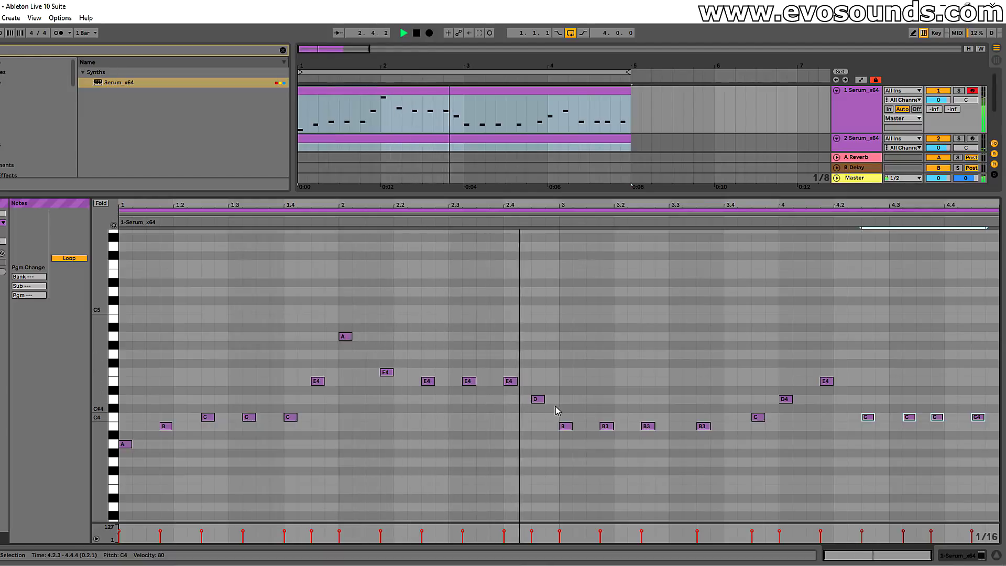
scroll(561, 408, "down", 5)
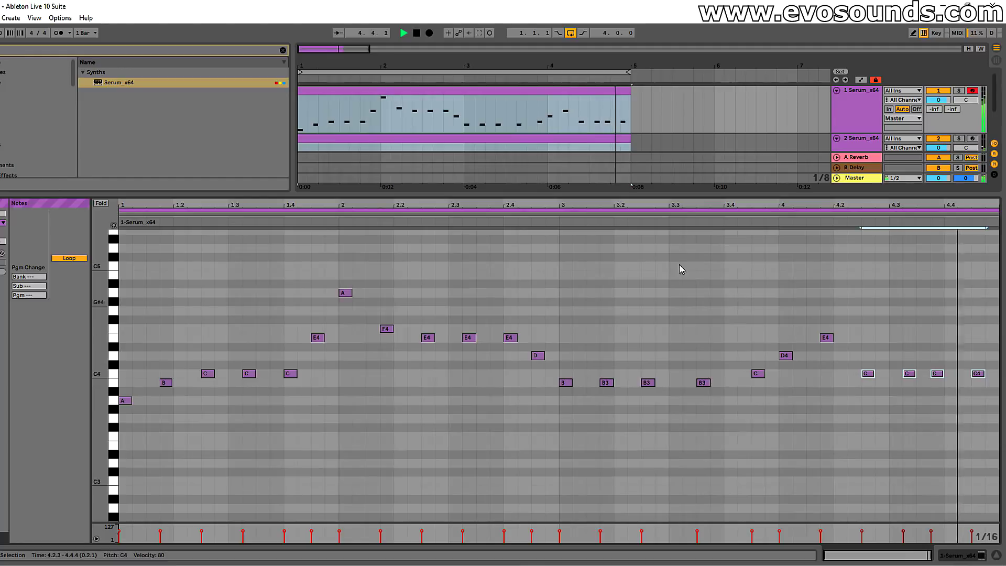
- Examine the chord notes beneath the melody, including those in the separate chord clip, and reopen the melody clip
left_click(825, 338)
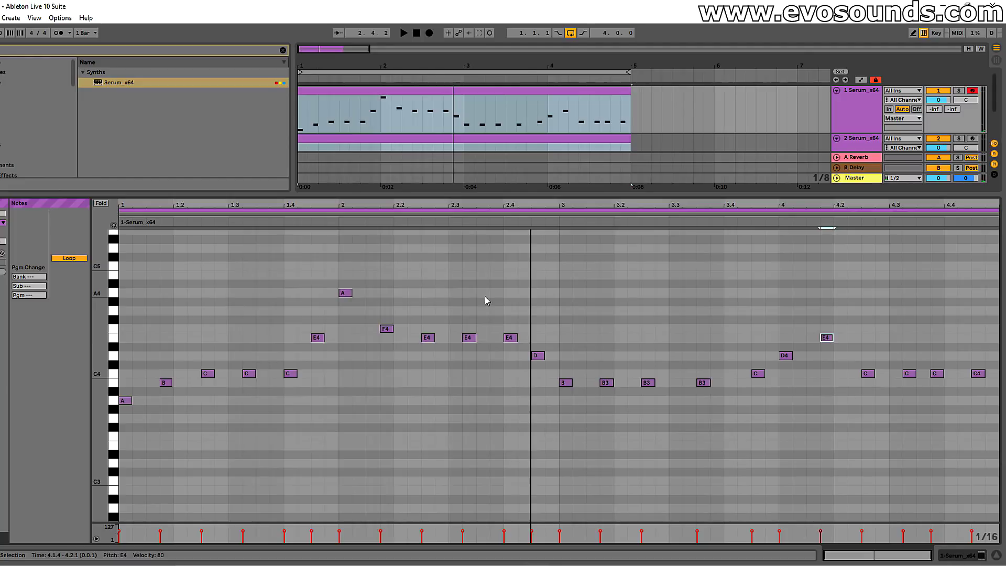
scroll(485, 296, "down", 10)
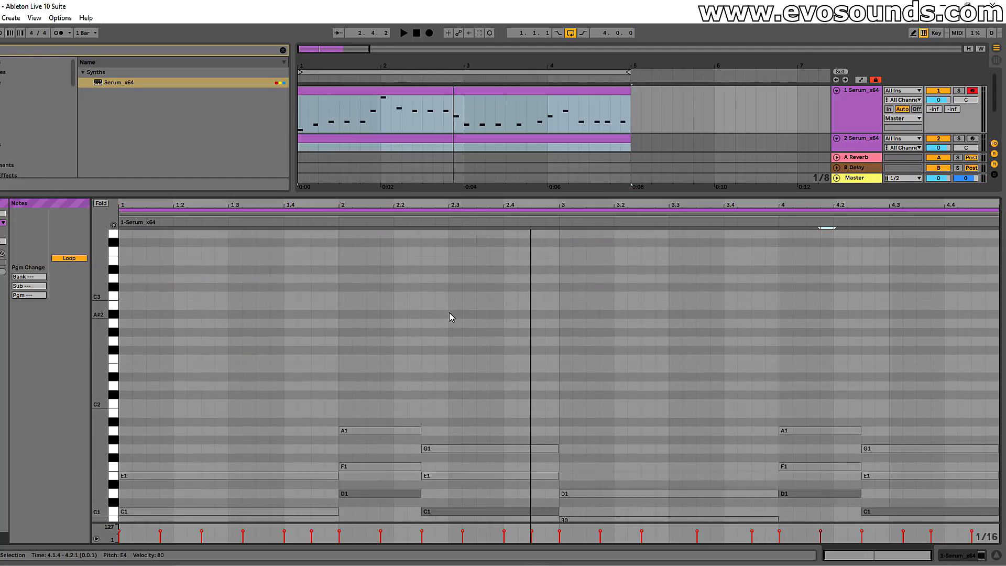
scroll(389, 350, "up", 2)
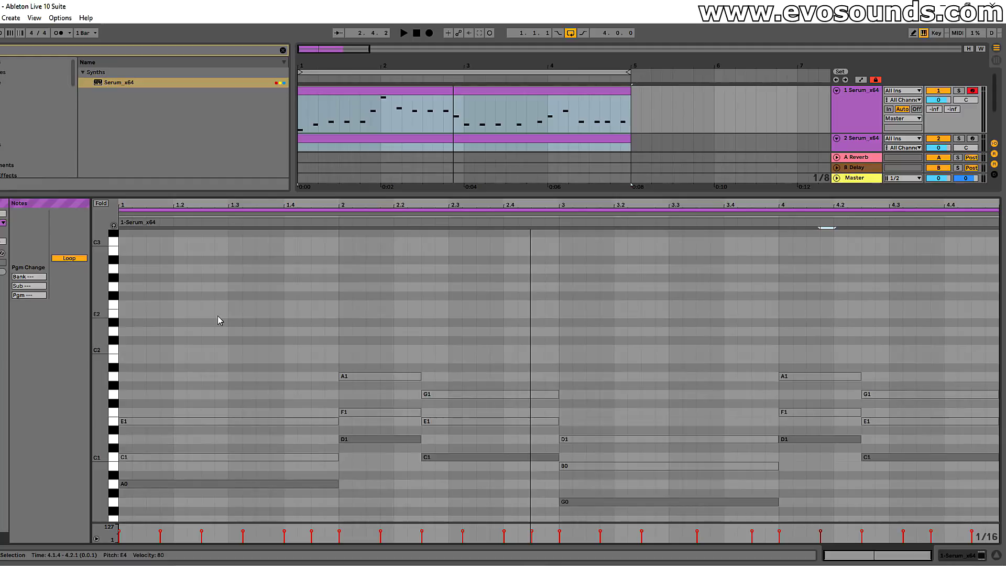
left_click_drag(244, 284, 749, 492)
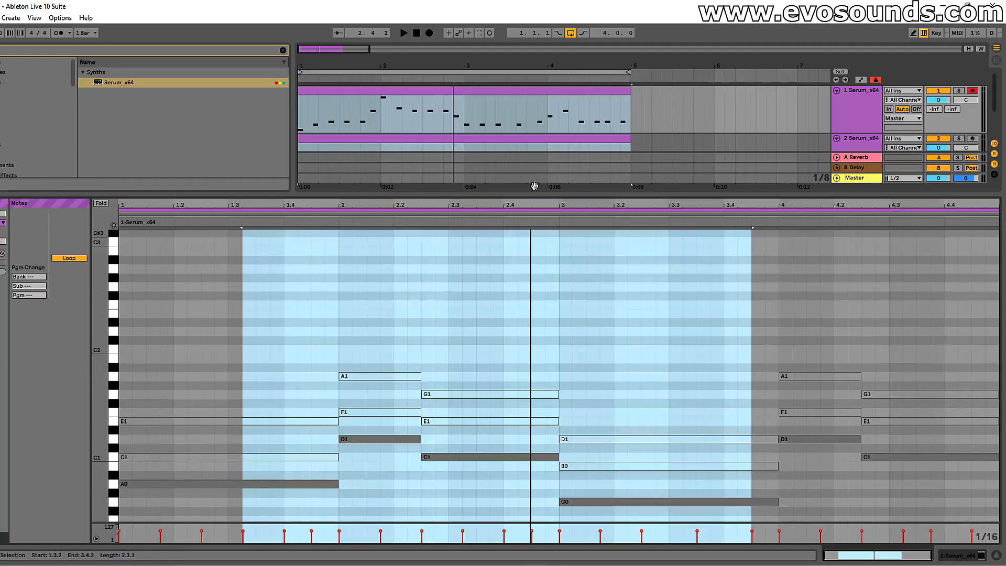
left_click(377, 136)
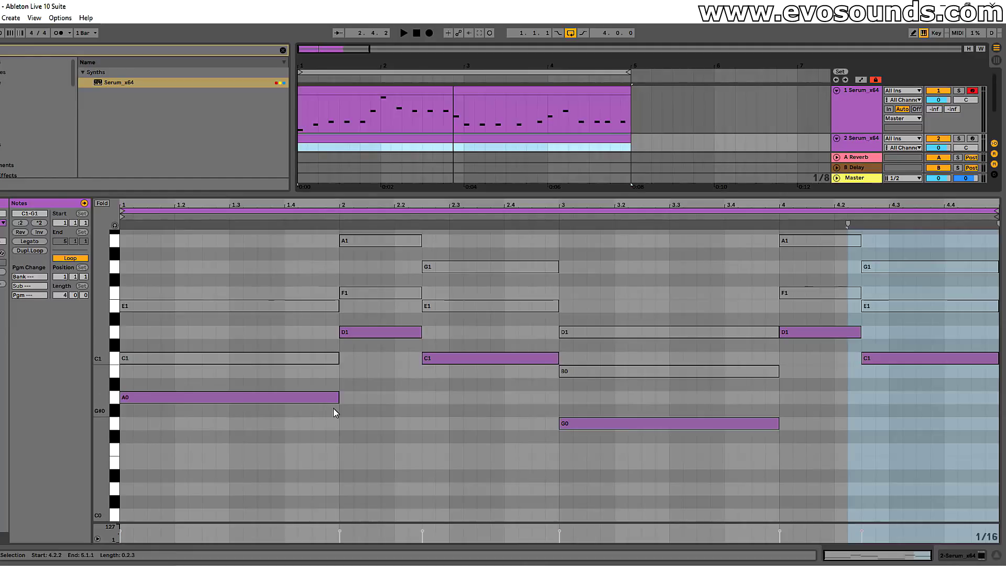
scroll(333, 407, "up", 10)
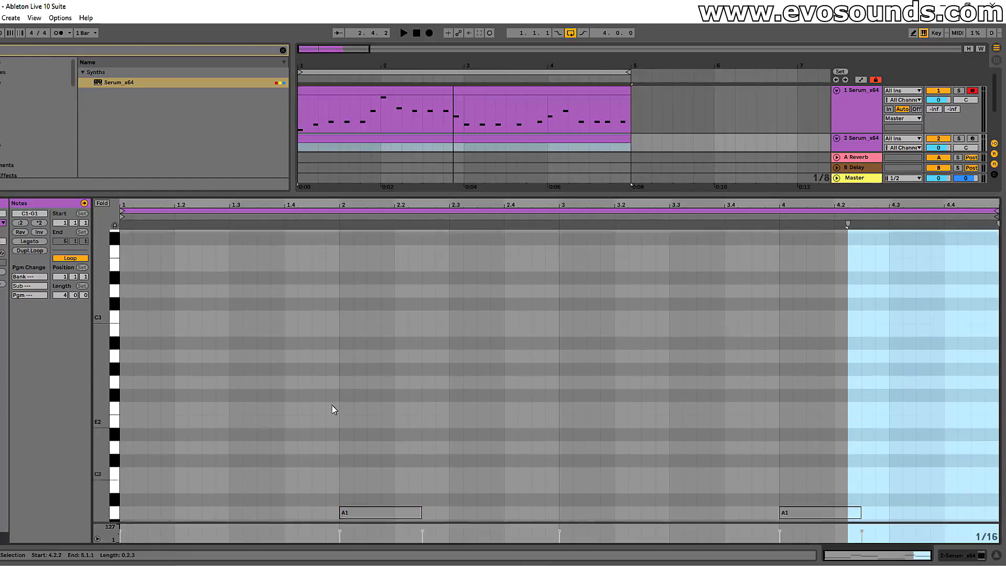
scroll(328, 401, "up", 10)
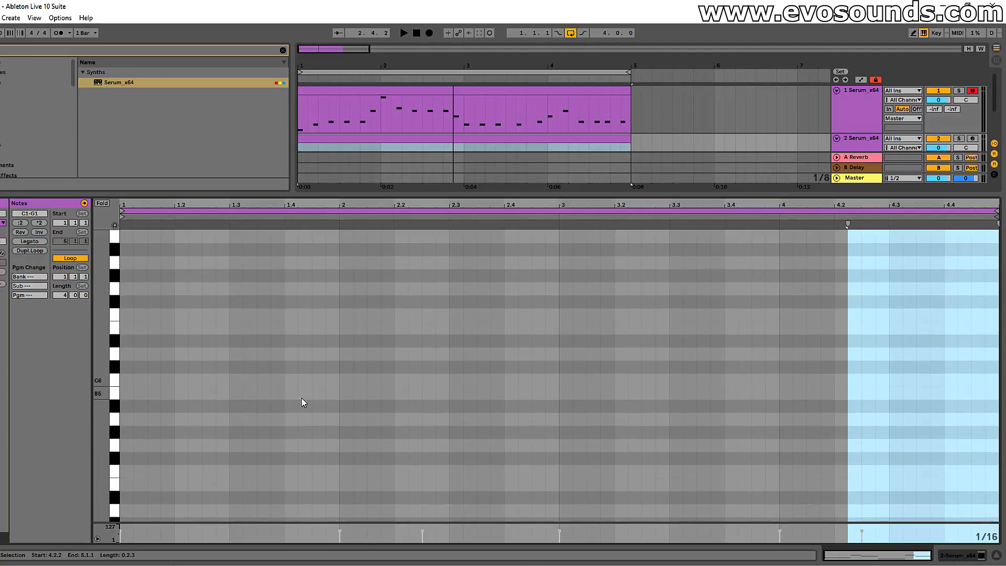
left_click(392, 95)
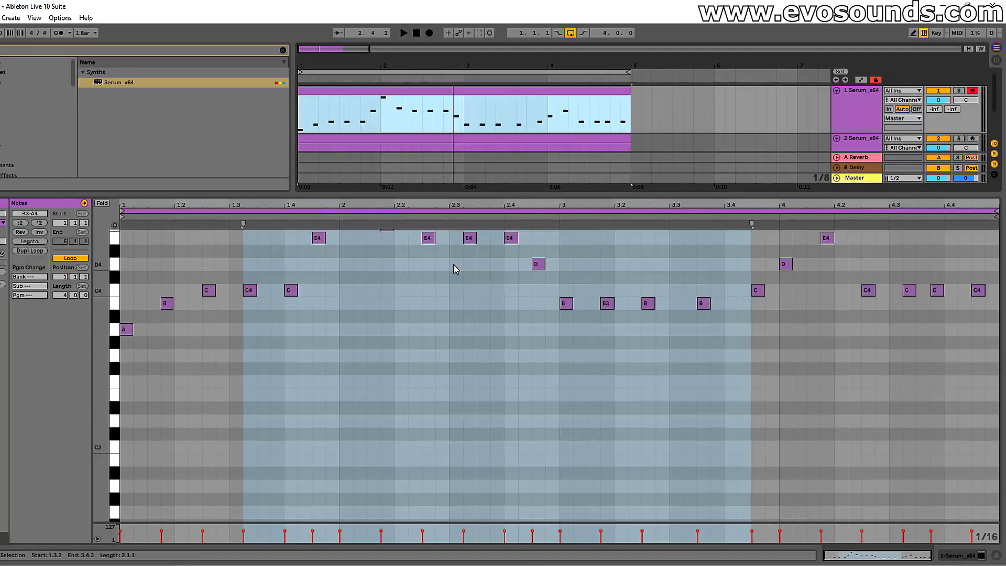
scroll(438, 430, "up", 3)
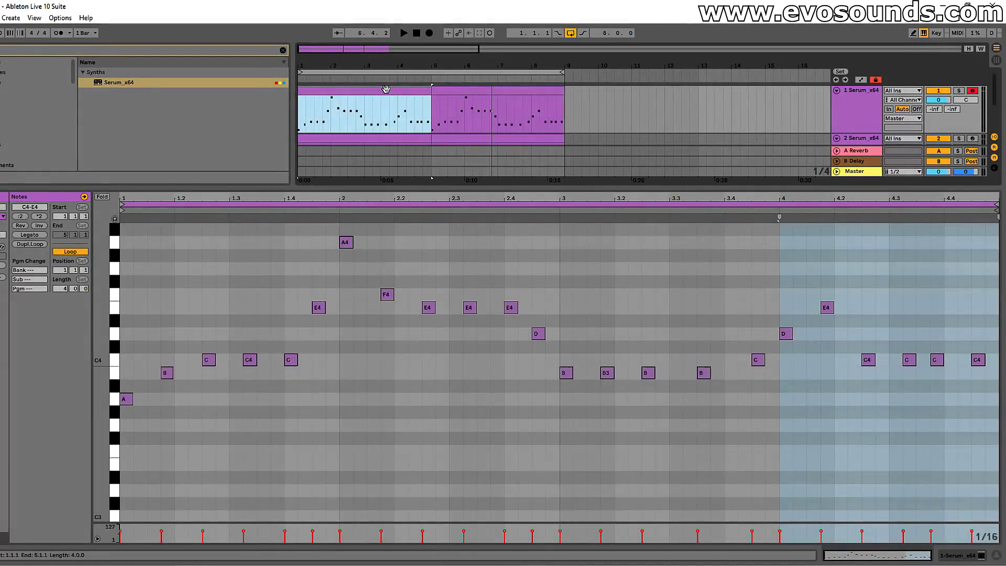
- Compare the notes of the two four-bar melody clips on the first Serum track while playing the arrangement
left_click(390, 89)
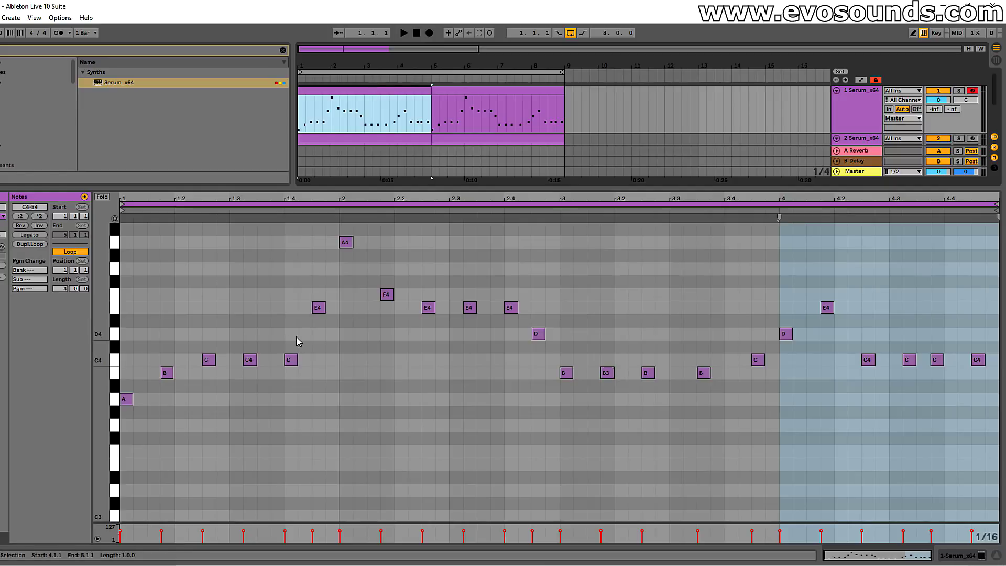
scroll(297, 341, "up", 2)
scroll(284, 329, "down", 2)
scroll(272, 329, "up", 2)
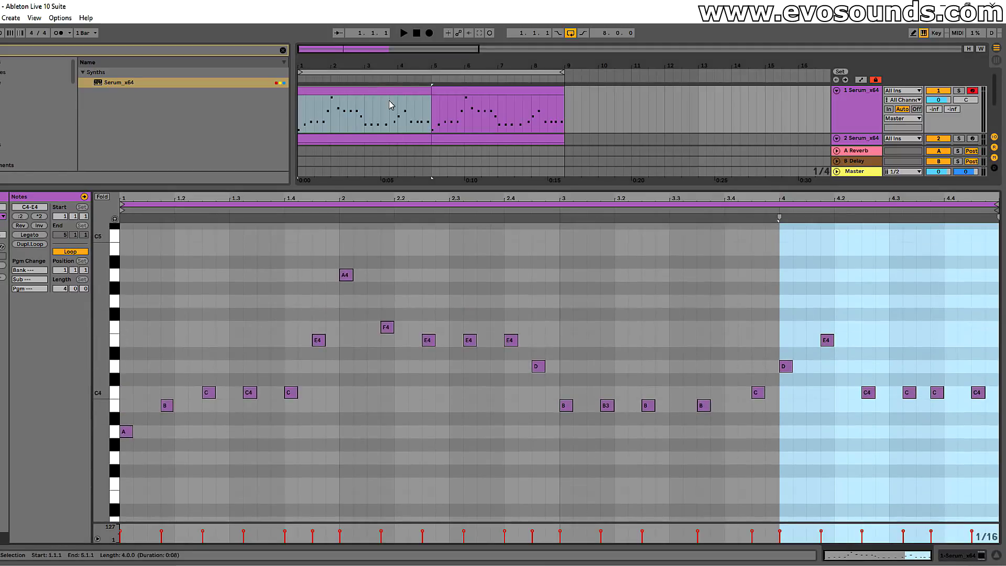
left_click(450, 95)
left_click(406, 91)
left_click(450, 94)
left_click(416, 92)
left_click(461, 94)
left_click(416, 90)
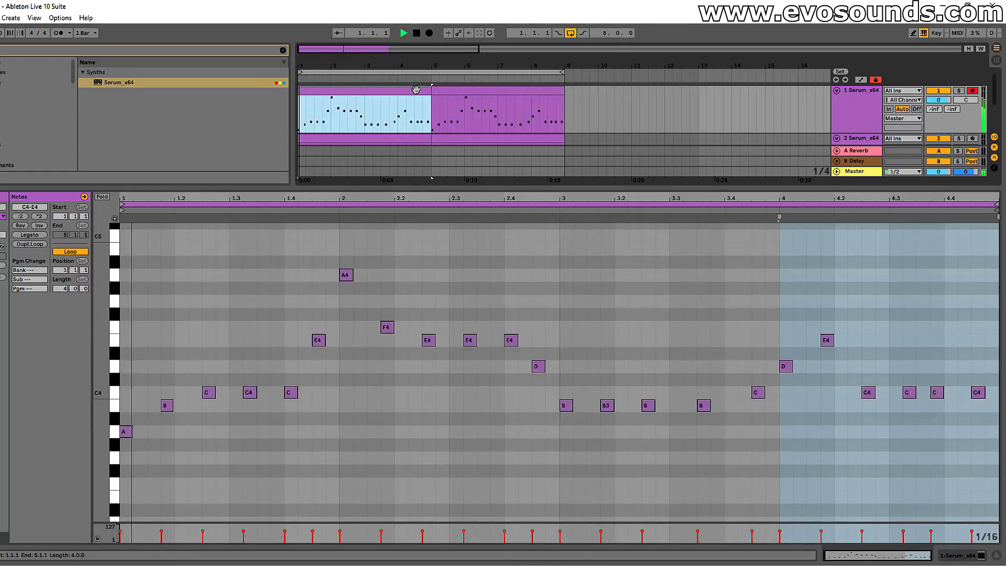
left_click(461, 91)
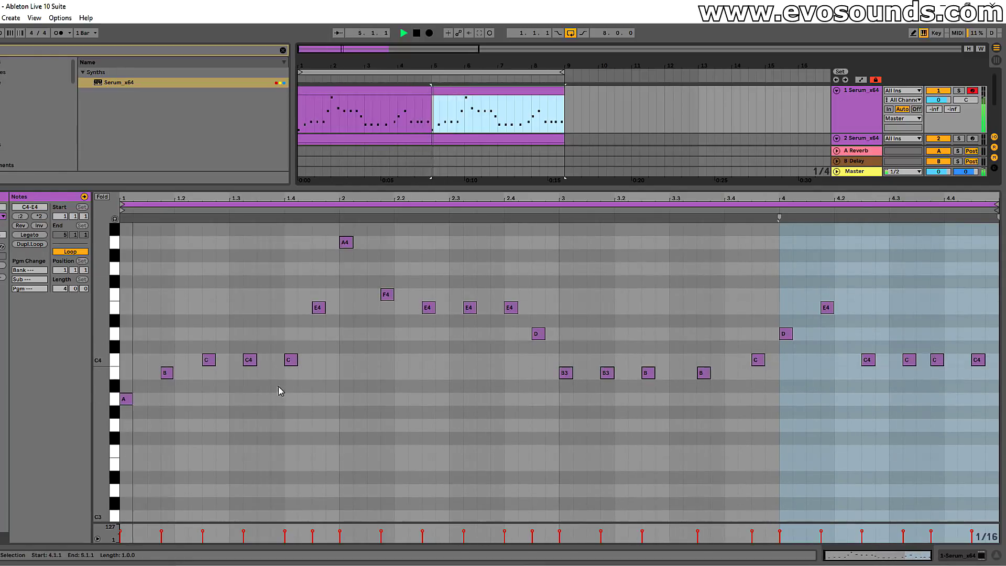
- In the second melody clip, try raising the notes at 1.3.2 to D4, 1.4.1 to E4, 1.4.3 to G4 and 2.1.1 to C5
left_click(337, 346)
scroll(339, 348, "up", 3)
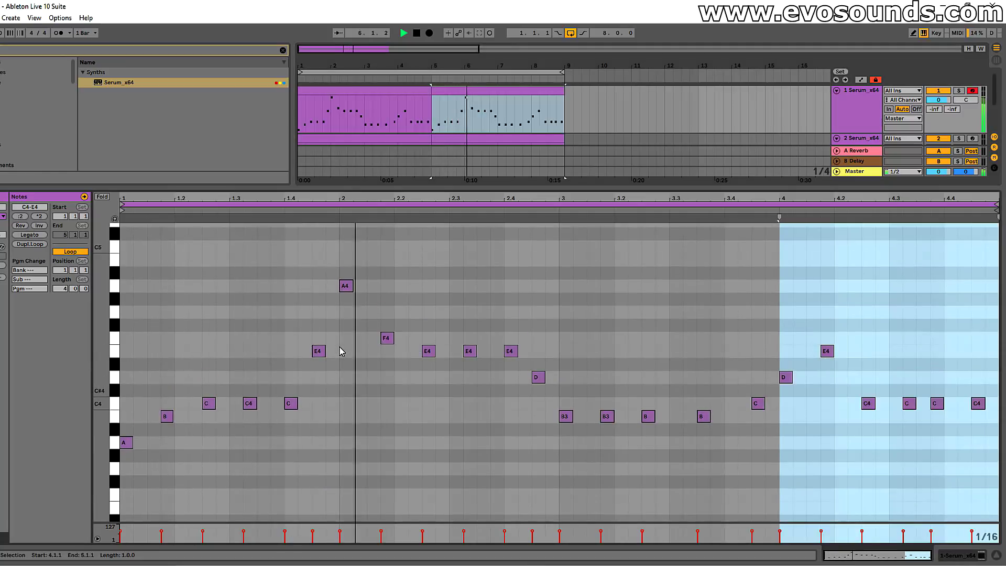
left_click(344, 288)
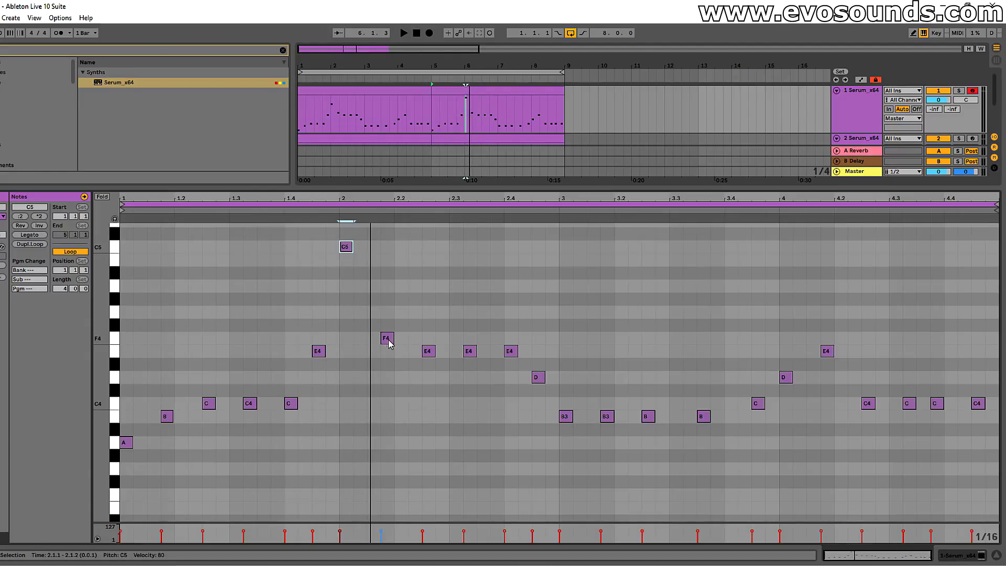
left_click(323, 354)
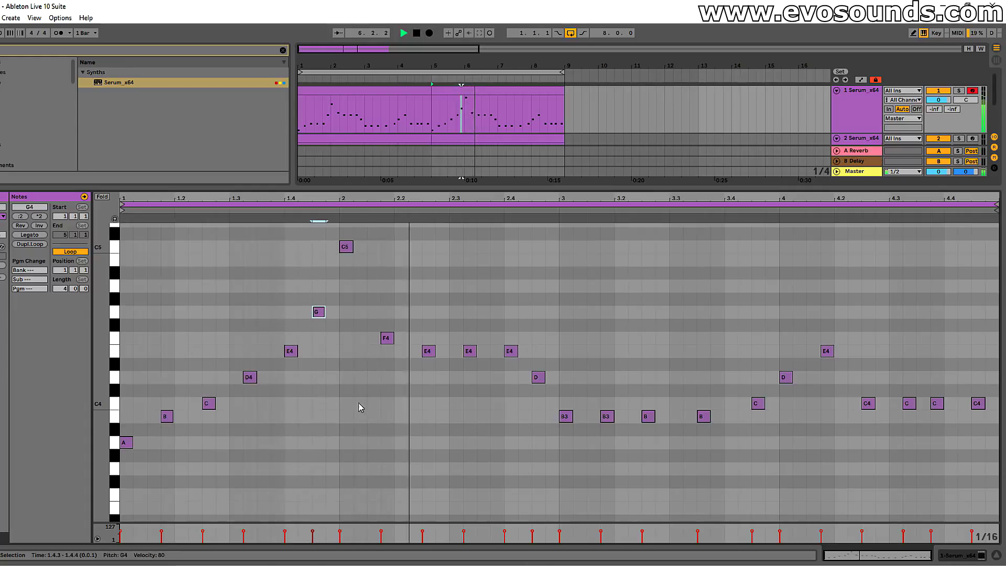
- Try raising the second clip's notes at 2.1.4 to A4, 2.2.3, 2.3.2 and 2.4.1 to G4, and 2.4.3 to F4 during playback checks
key("space")
left_click_drag(388, 338, 388, 321)
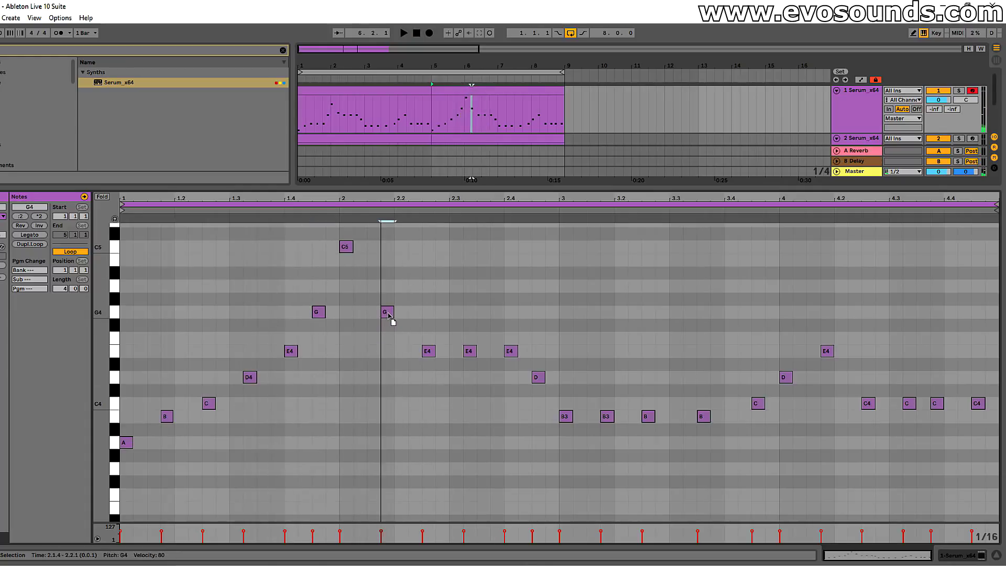
left_click_drag(422, 366, 427, 313)
key("space")
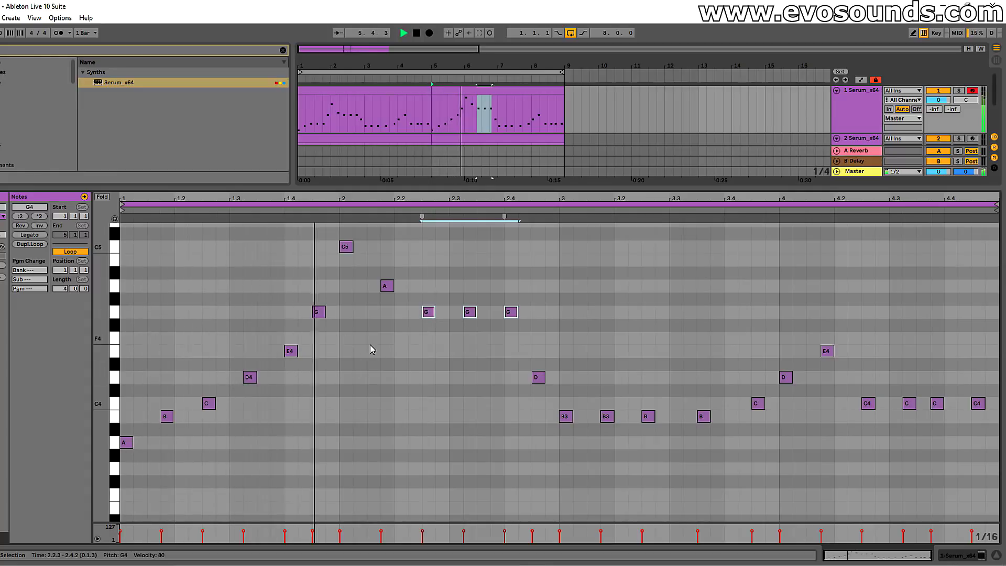
left_click(534, 369)
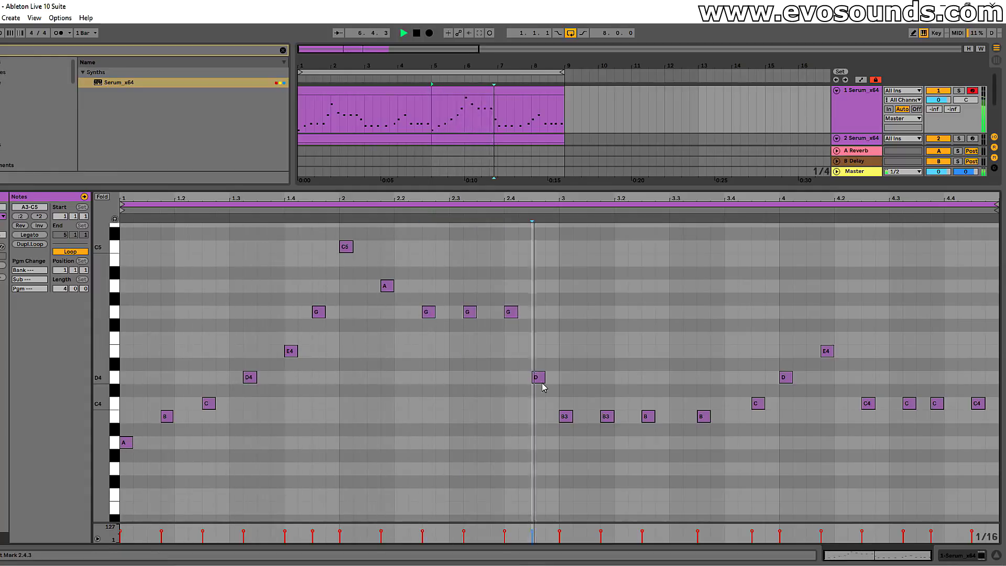
left_click_drag(537, 378, 536, 348)
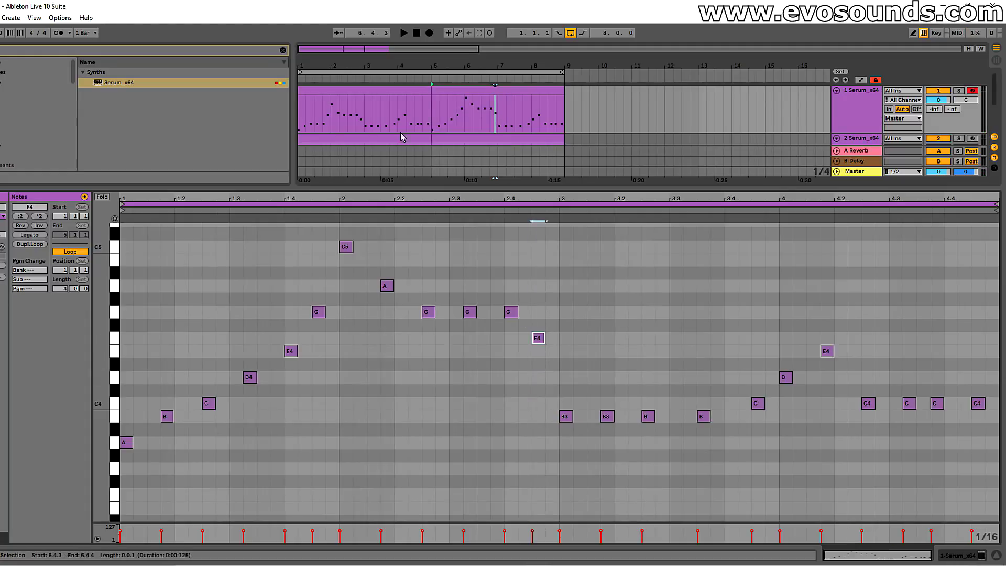
- Compare both clips during playback, try E4 for the second clip's notes at 2.2.3, 2.3.2 and 2.4.1, and play the result
left_click(345, 94)
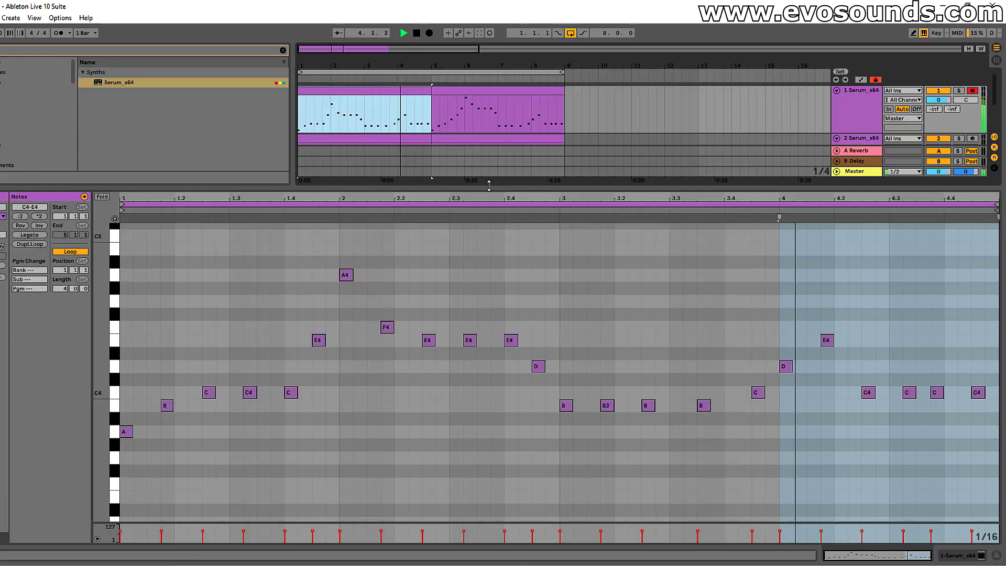
left_click(461, 105)
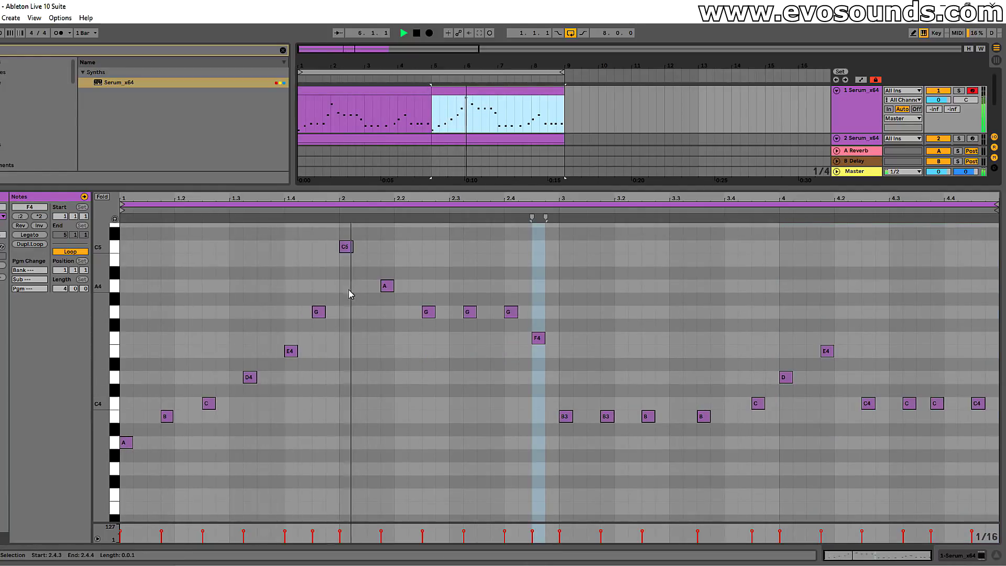
key("space")
left_click_drag(411, 332, 549, 309)
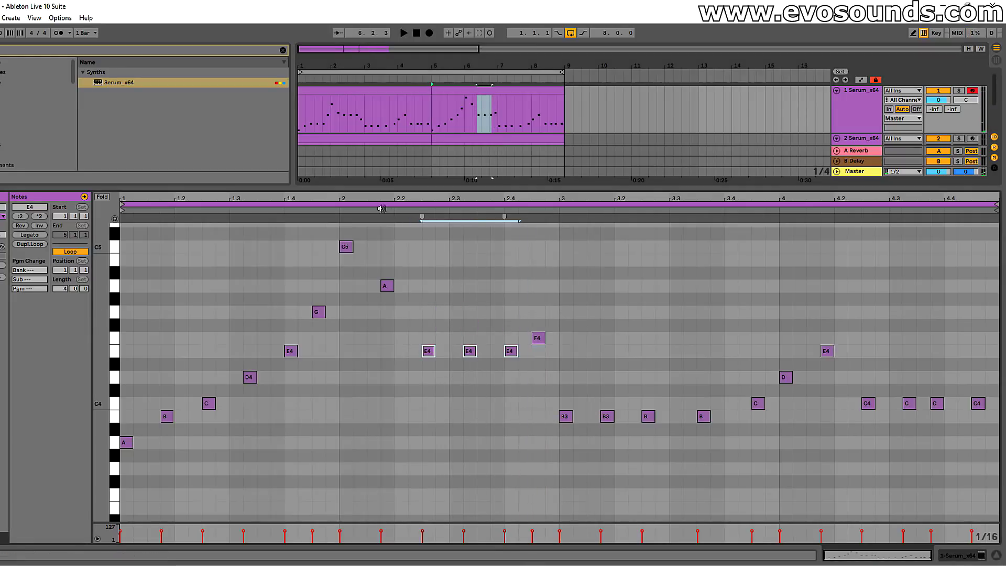
left_click(315, 210)
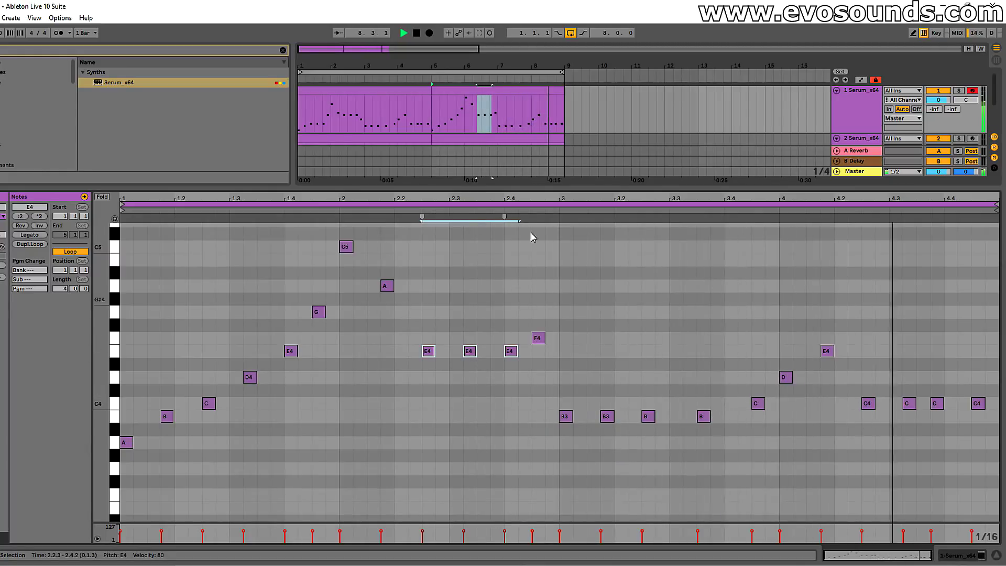
- Compare the first clip with the second, and try raising the second clip's note at 4.1.4 to G4
left_click(353, 97)
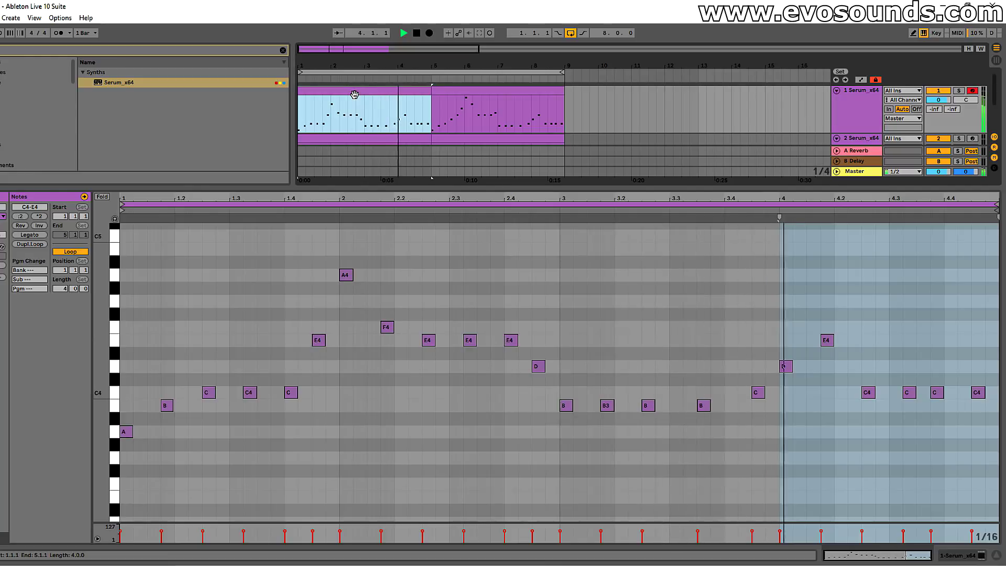
left_click(442, 91)
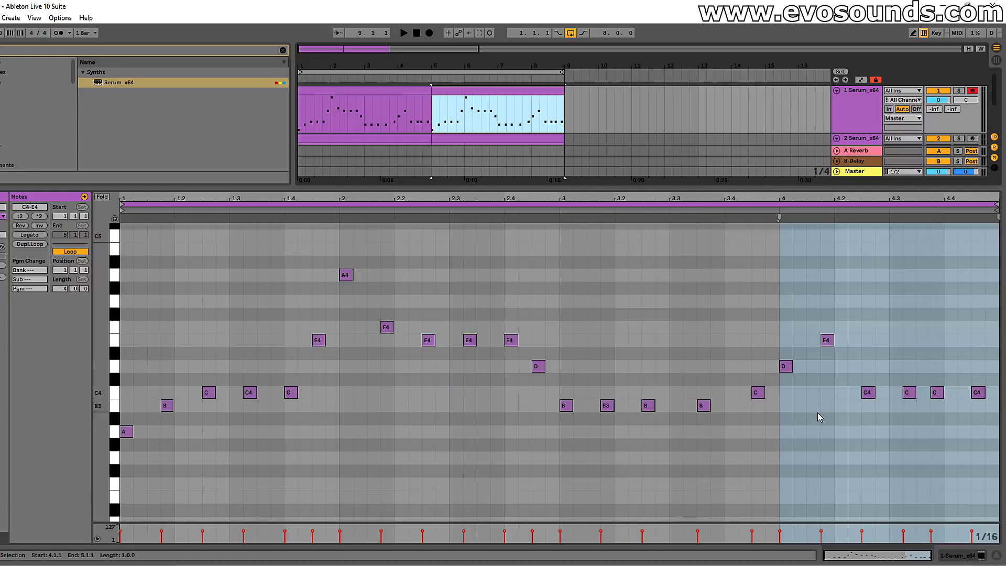
left_click_drag(780, 430, 821, 336)
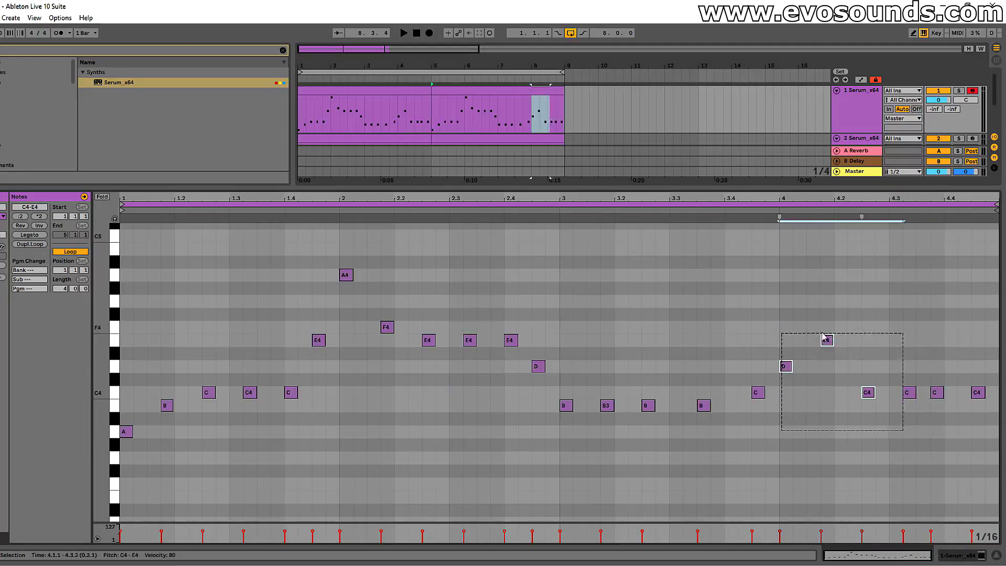
left_click(518, 213)
left_click(790, 367)
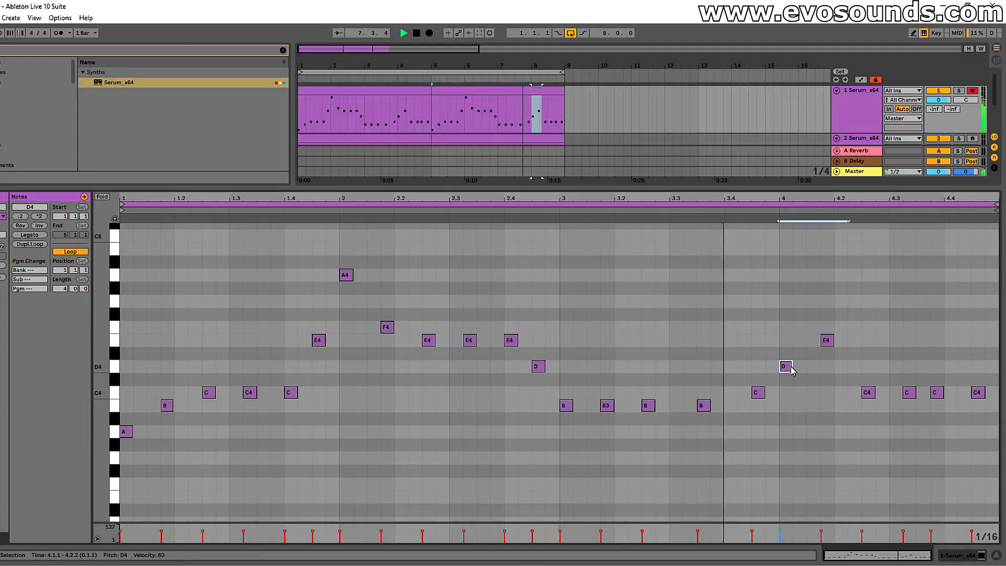
left_click_drag(826, 341, 820, 302)
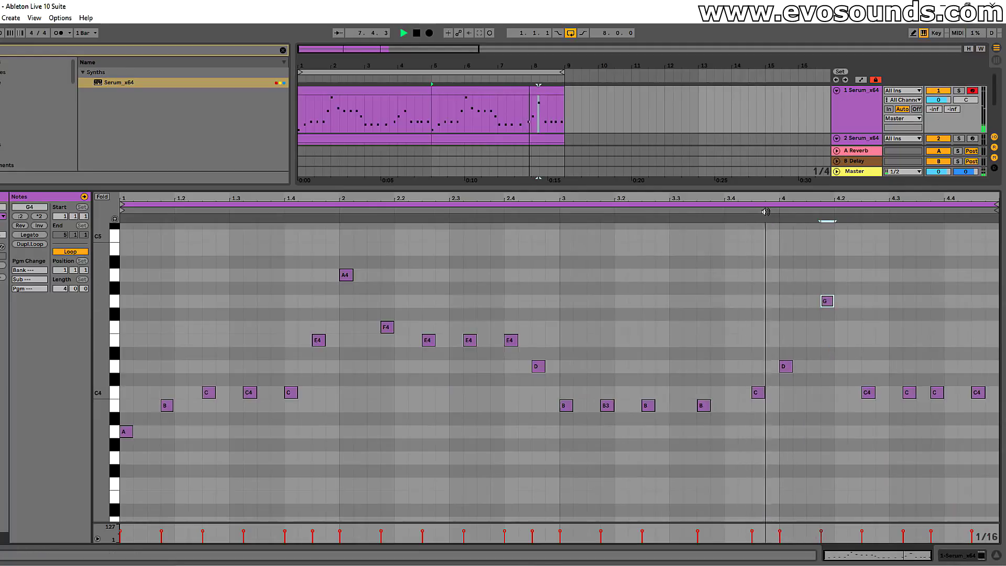
- Try raising the last four notes of the second clip's bar 4 to E4 and play the ending
key("space")
left_click_drag(857, 404, 997, 387)
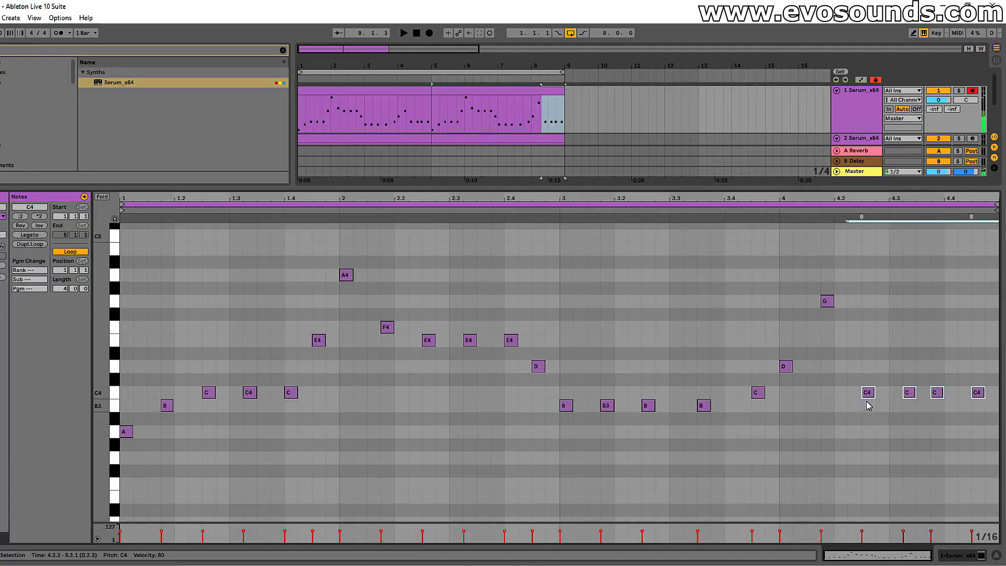
left_click_drag(866, 394, 866, 341)
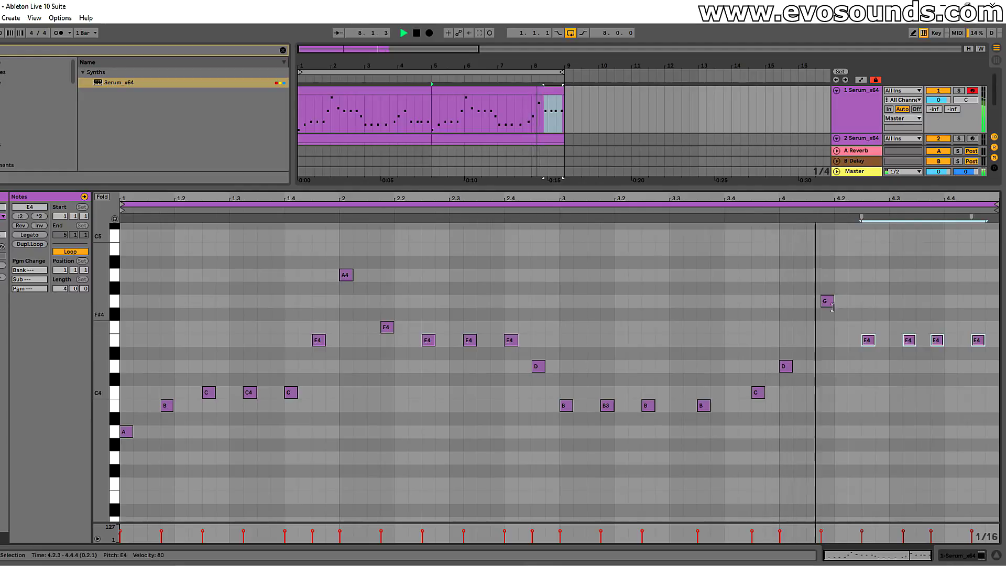
key("space")
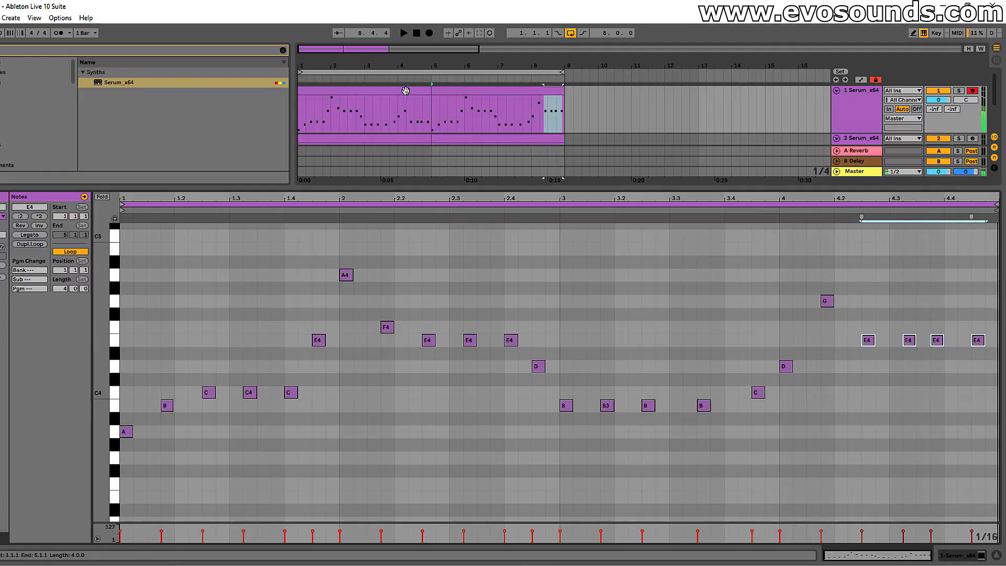
- Return the last four notes of the second clip's bar 4 to C4 and the note at 4.1.4 to E4
key("ctrl+z")
key("ctrl+z")
key("ctrl+y")
key("ctrl+y")
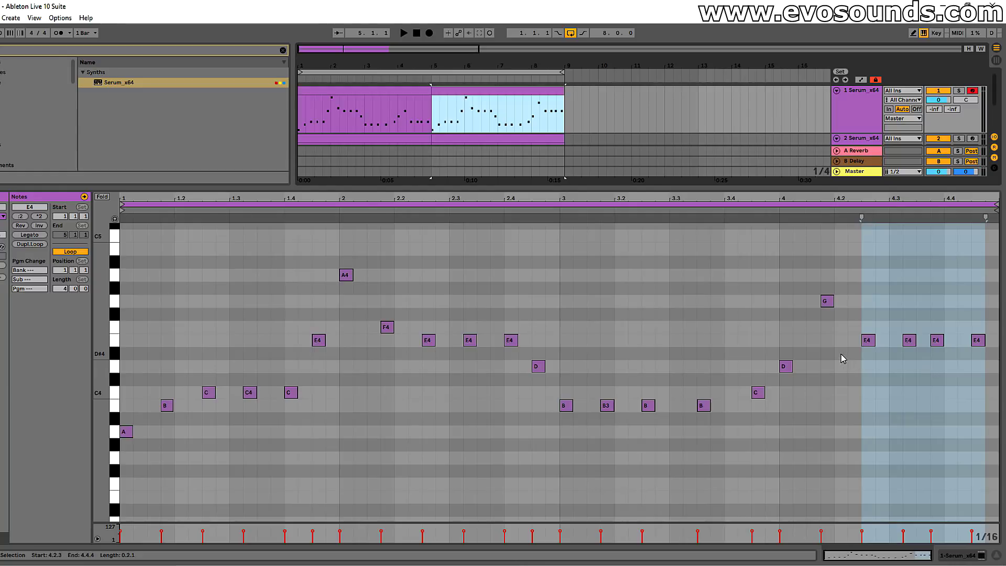
left_click_drag(839, 356, 998, 338)
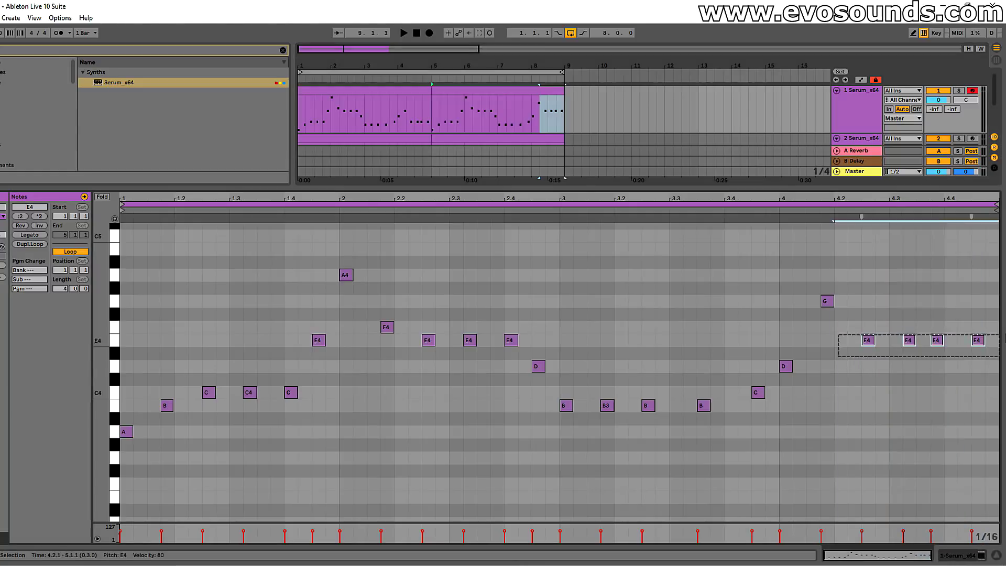
left_click_drag(872, 346, 871, 396)
left_click_drag(821, 308, 834, 341)
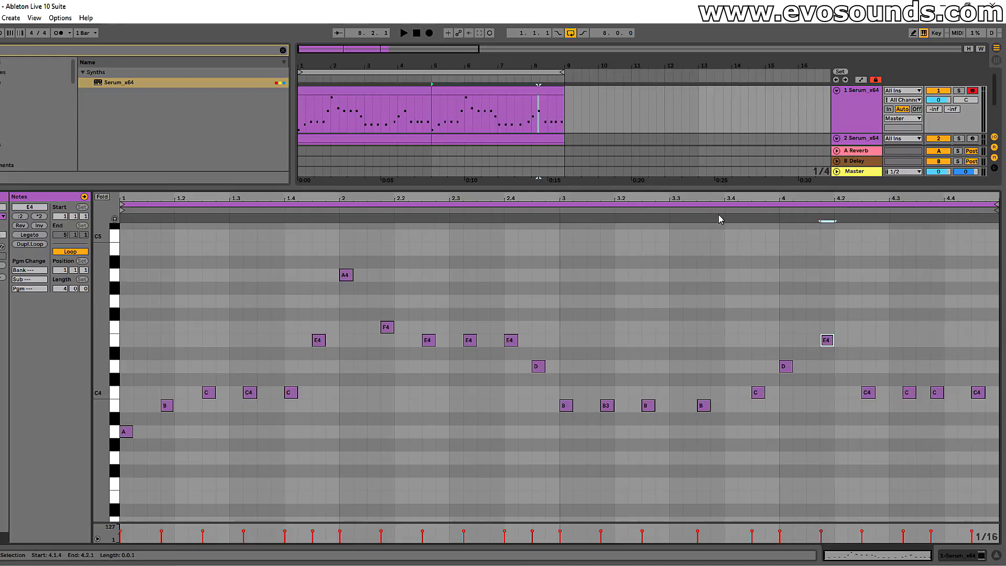
- Lower the second clip's final note at 4.4.3 to A3, try B3 and then A3 for the note at 4.3.4, and play the ending
left_click_drag(936, 394, 936, 427)
left_click_drag(978, 394, 978, 433)
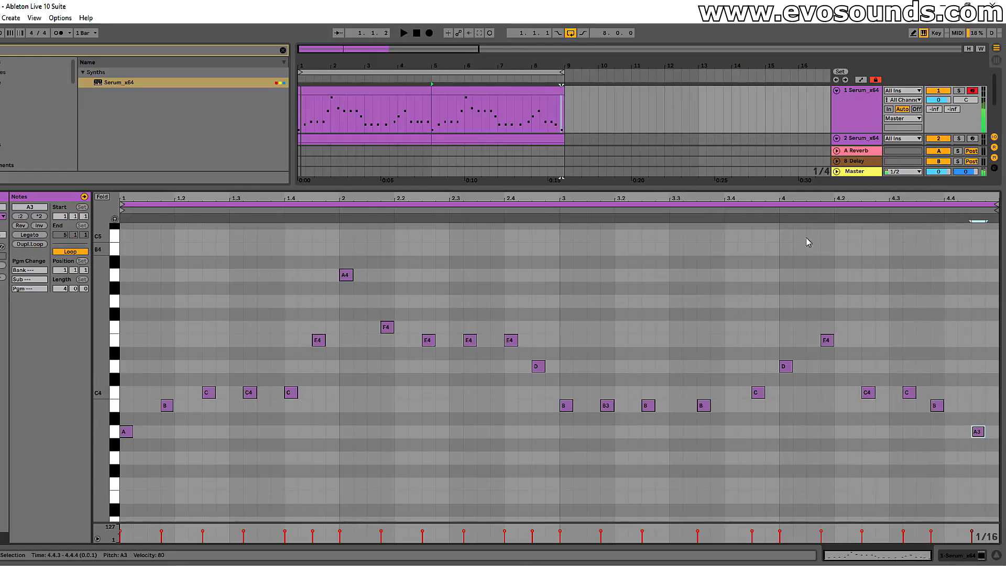
left_click(770, 214)
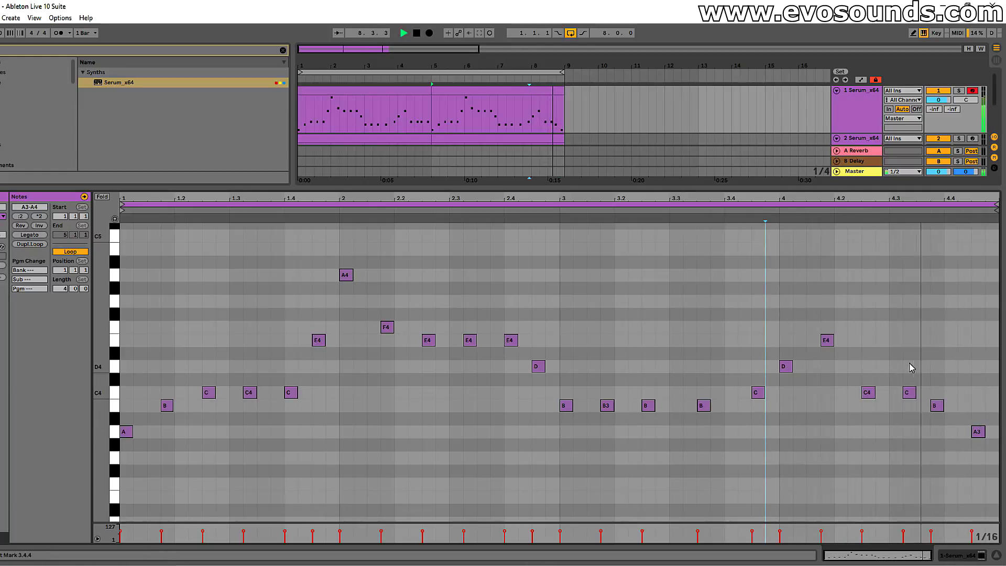
key("space")
left_click_drag(936, 405, 937, 430)
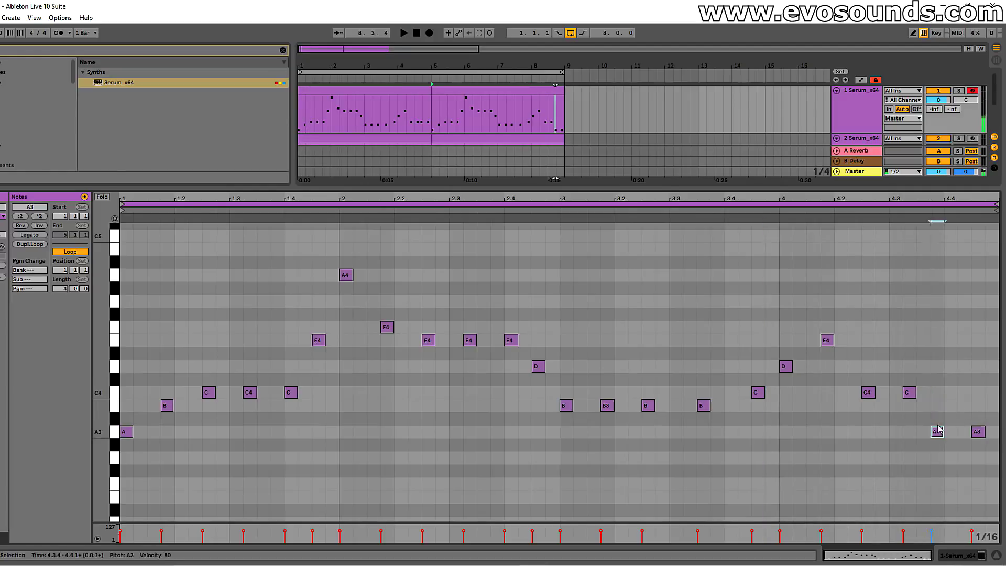
left_click(788, 225)
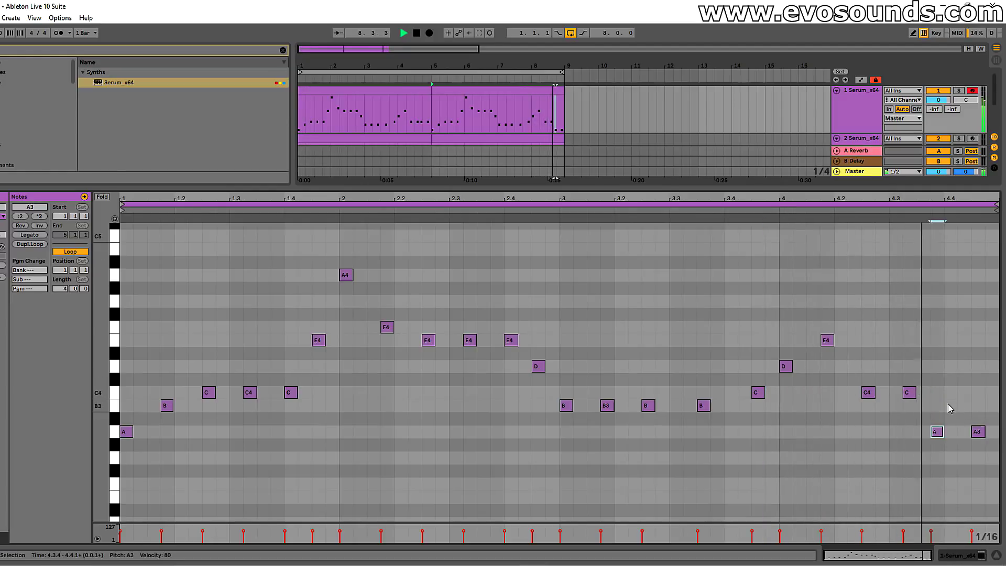